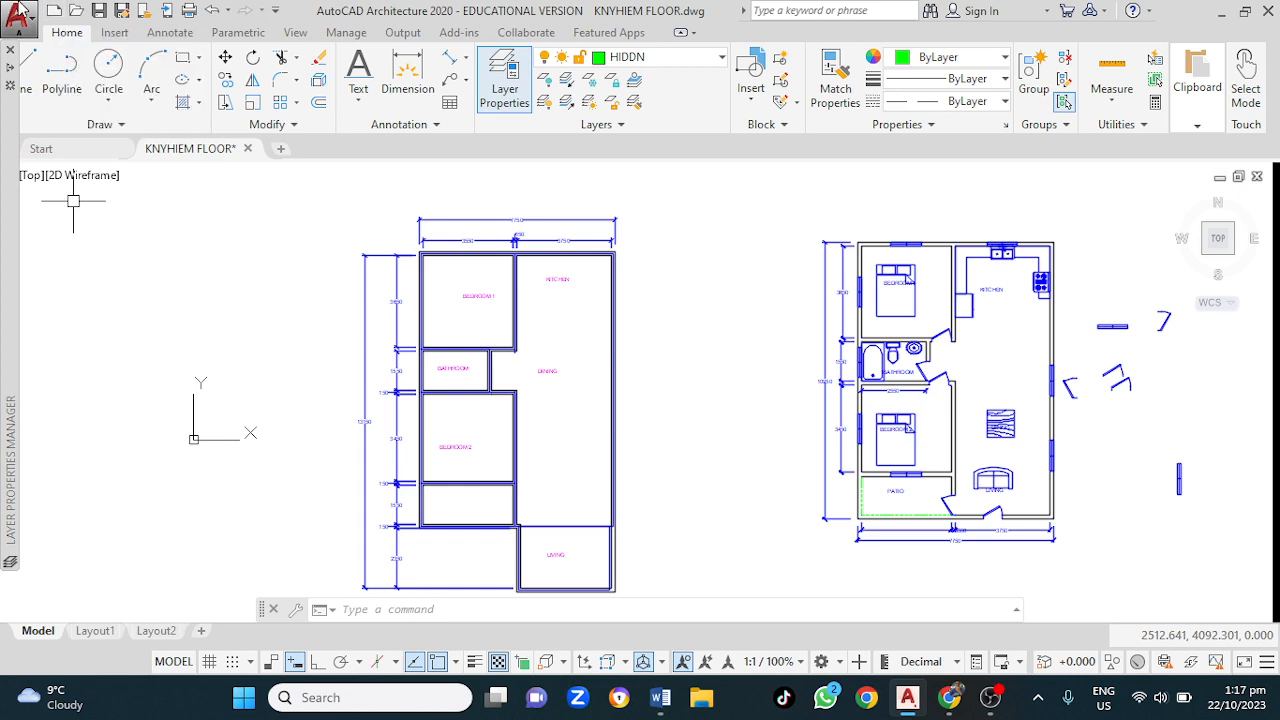
{"action": "left_click", "coordinate": [18, 12]}
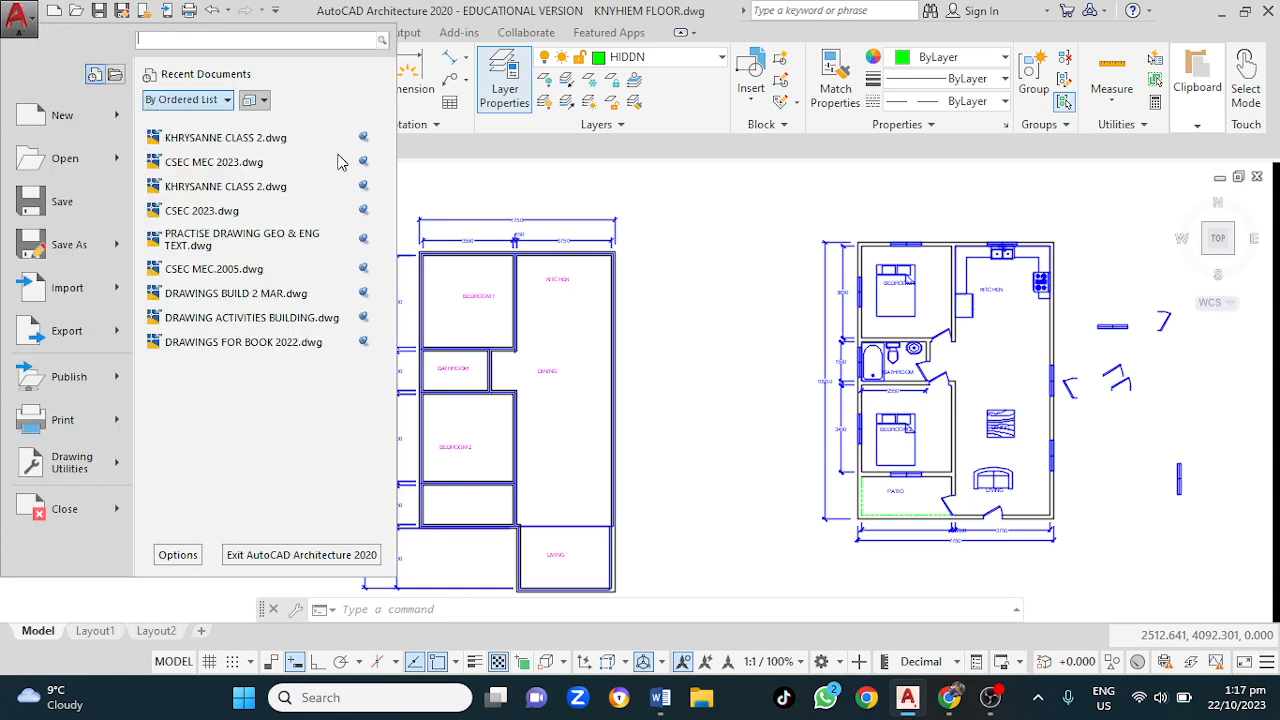
{"action": "left_click", "coordinate": [17, 27]}
{"action": "left_click", "coordinate": [17, 27]}
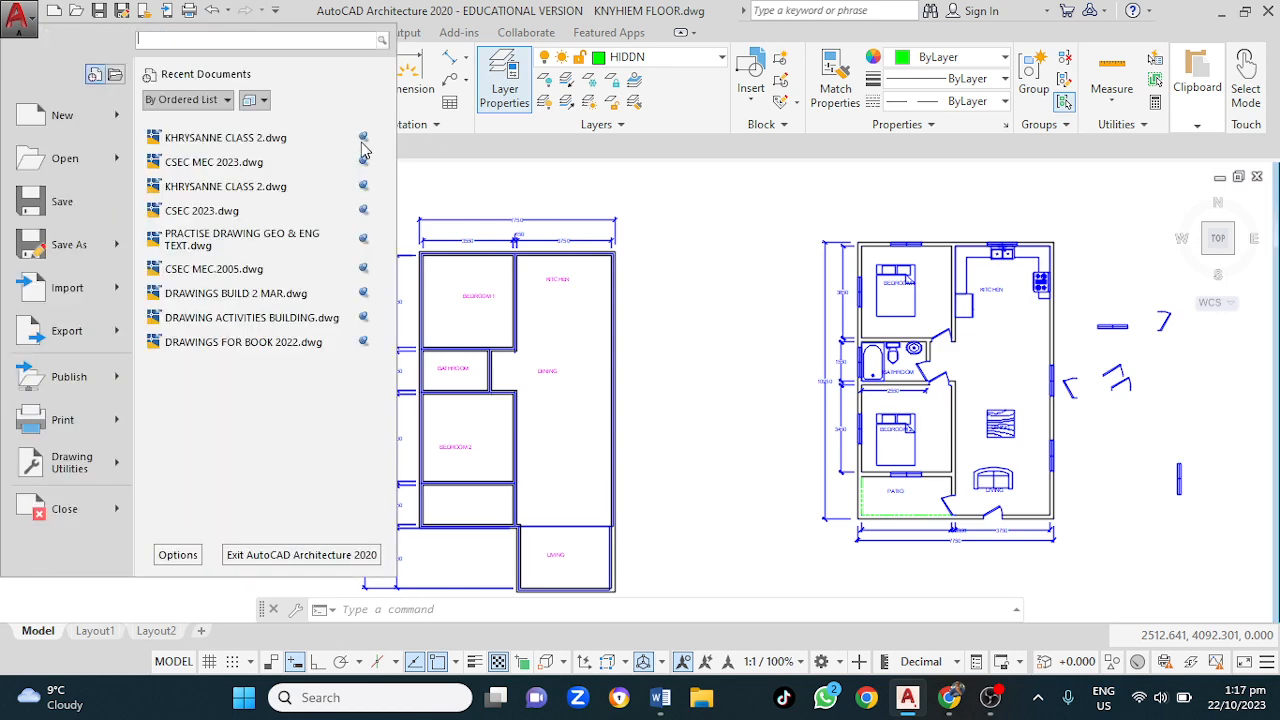
{"action": "left_click", "coordinate": [5, 10]}
{"action": "left_click", "coordinate": [20, 17]}
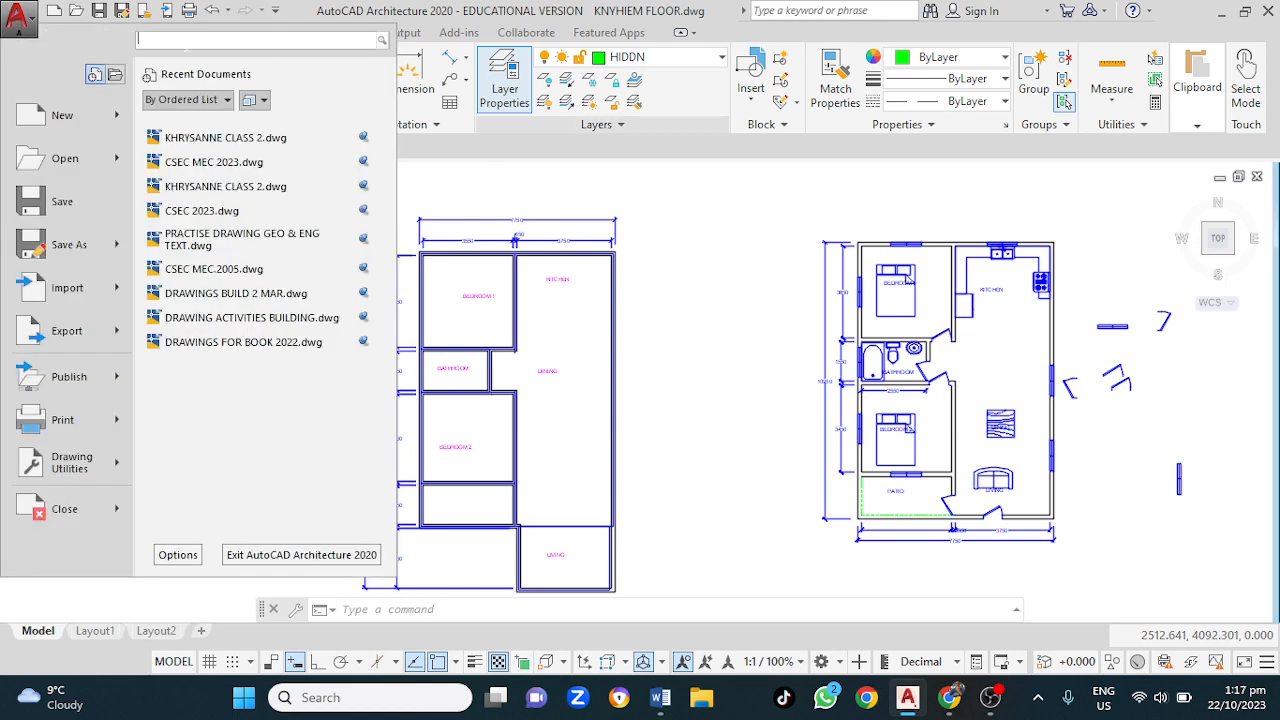
{"action": "left_click", "coordinate": [8, 18]}
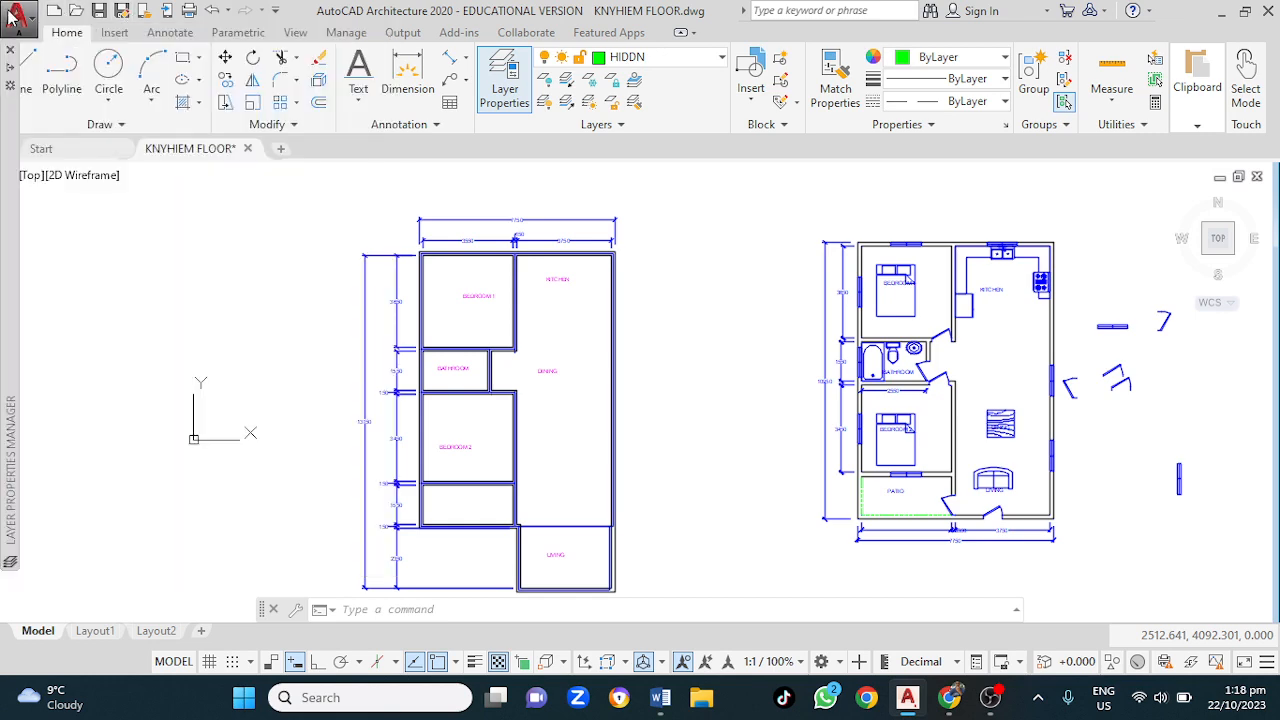
Step: Create a new drawing from the acadiso template and turn off its grid display
{"action": "left_click", "coordinate": [9, 18]}
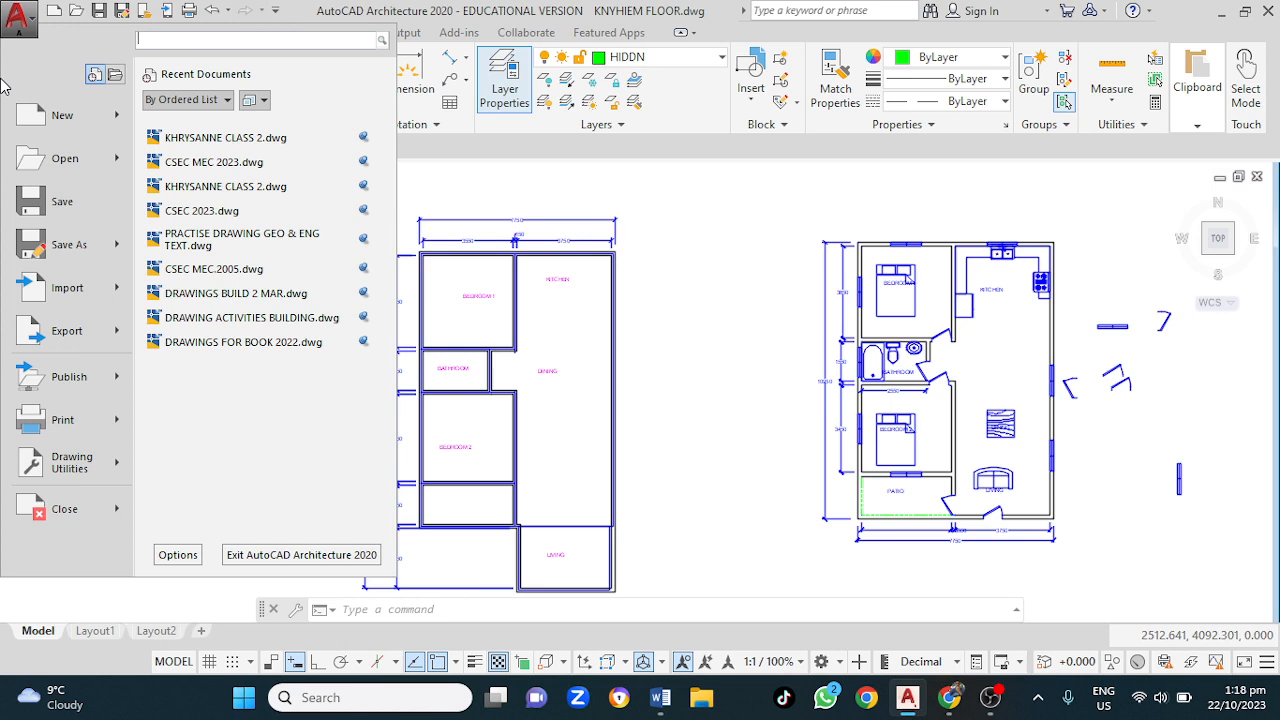
{"action": "left_click", "coordinate": [22, 130]}
{"action": "left_click", "coordinate": [22, 130]}
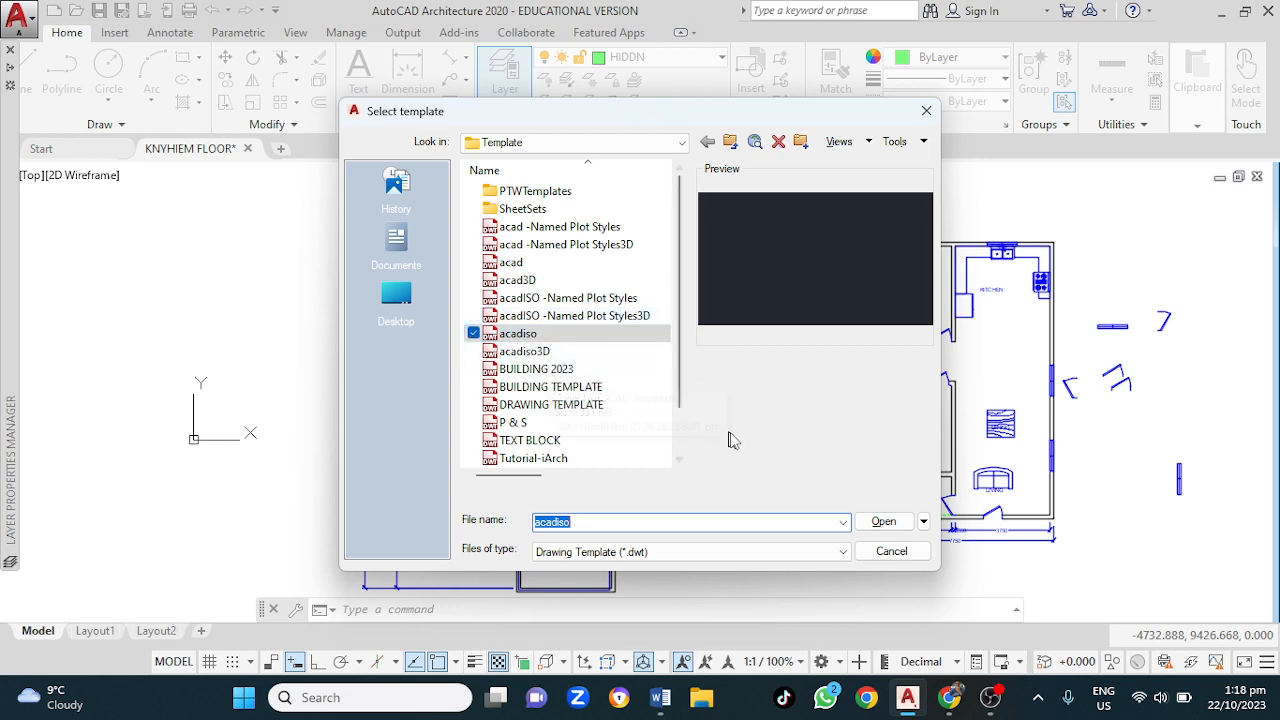
{"action": "left_click", "coordinate": [578, 335]}
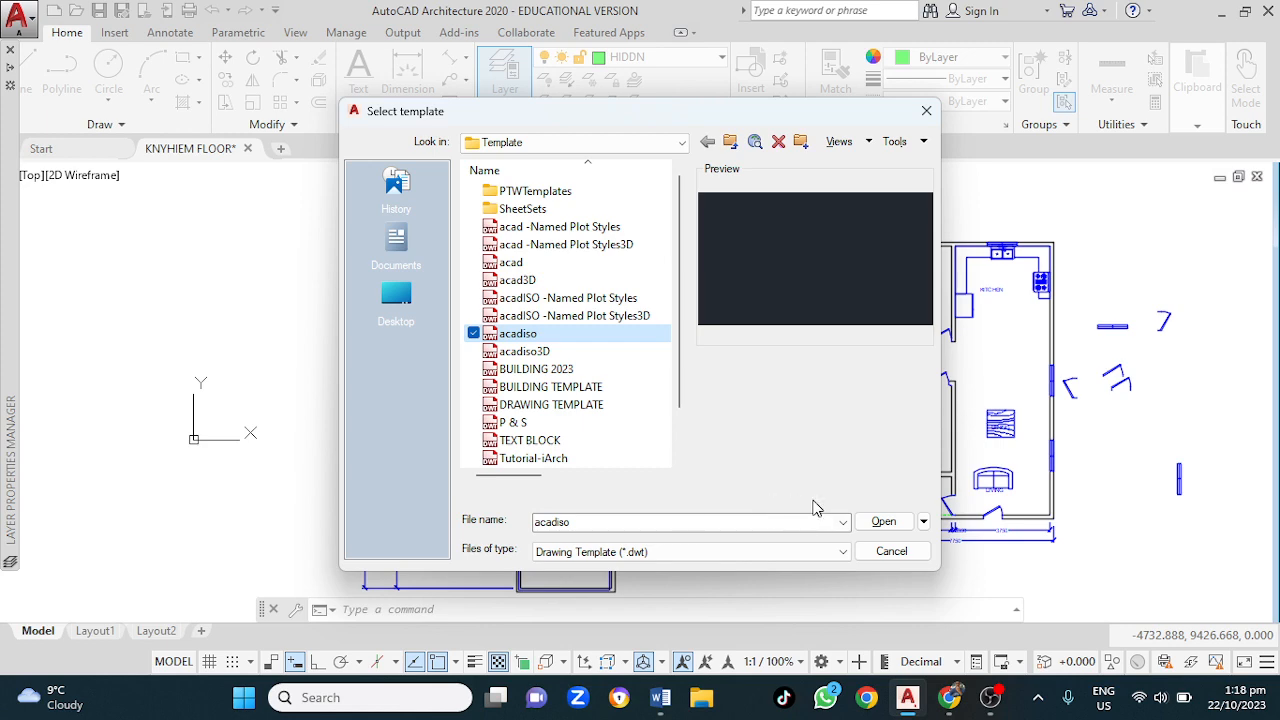
{"action": "left_click", "coordinate": [882, 521]}
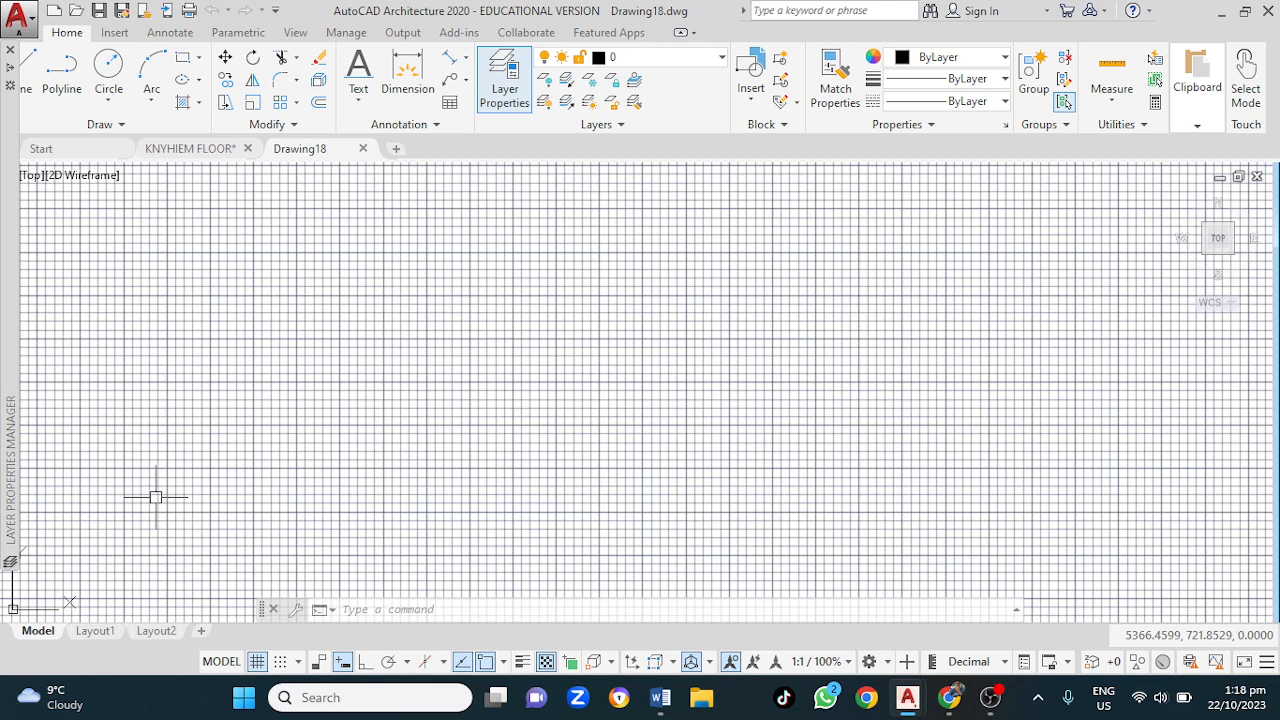
{"action": "left_click", "coordinate": [258, 662]}
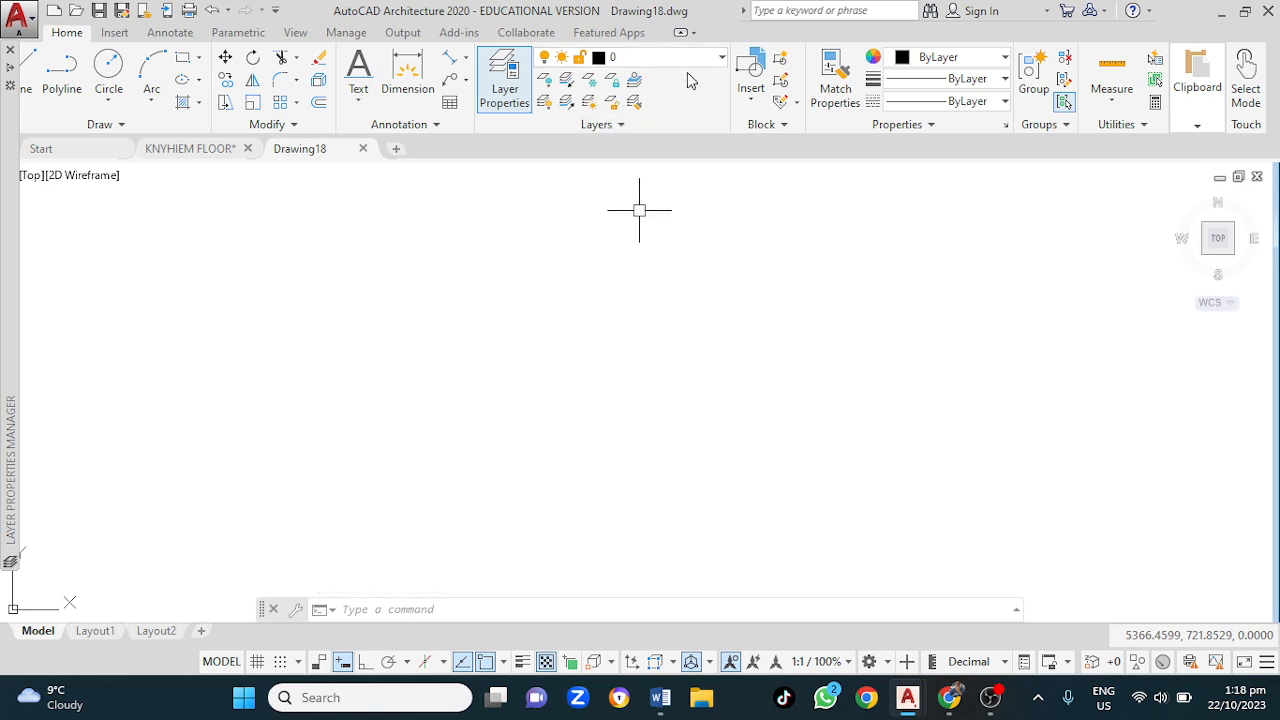
Step: Open the layer manager, add a new layer and clear its default name
{"action": "type", "text": "L"}
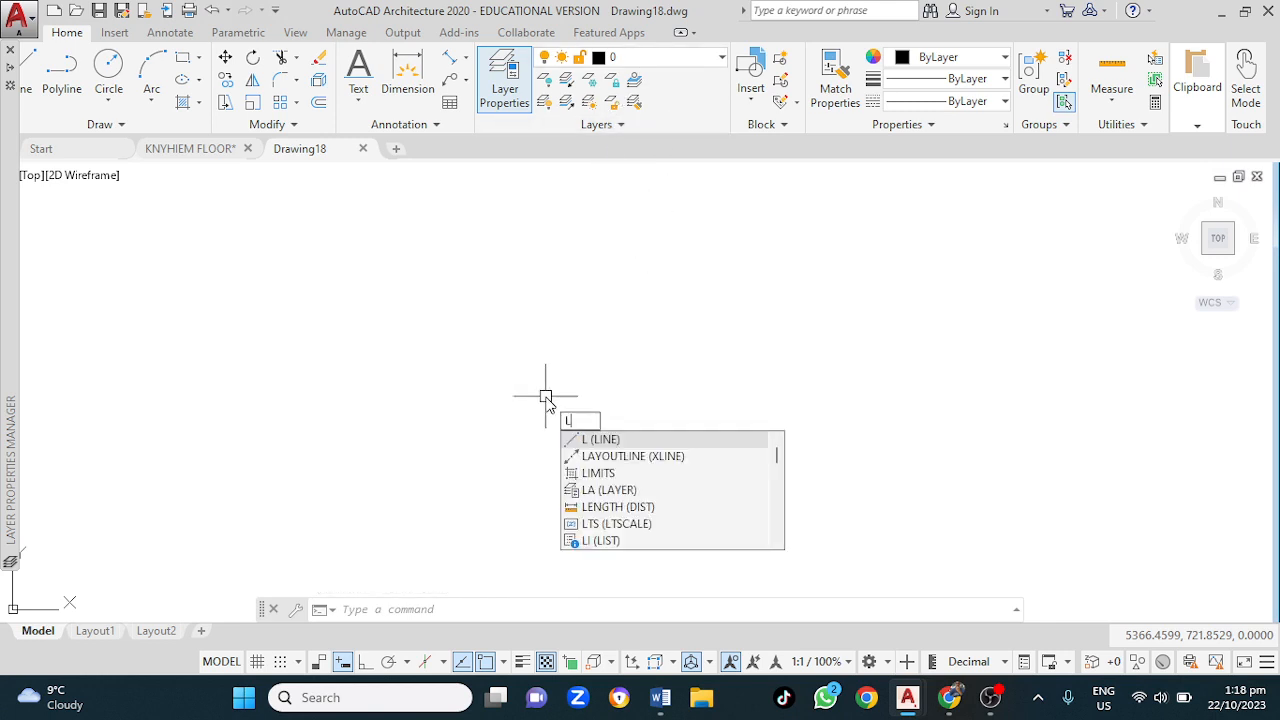
{"action": "type", "text": "A"}
{"action": "key", "text": "Return"}
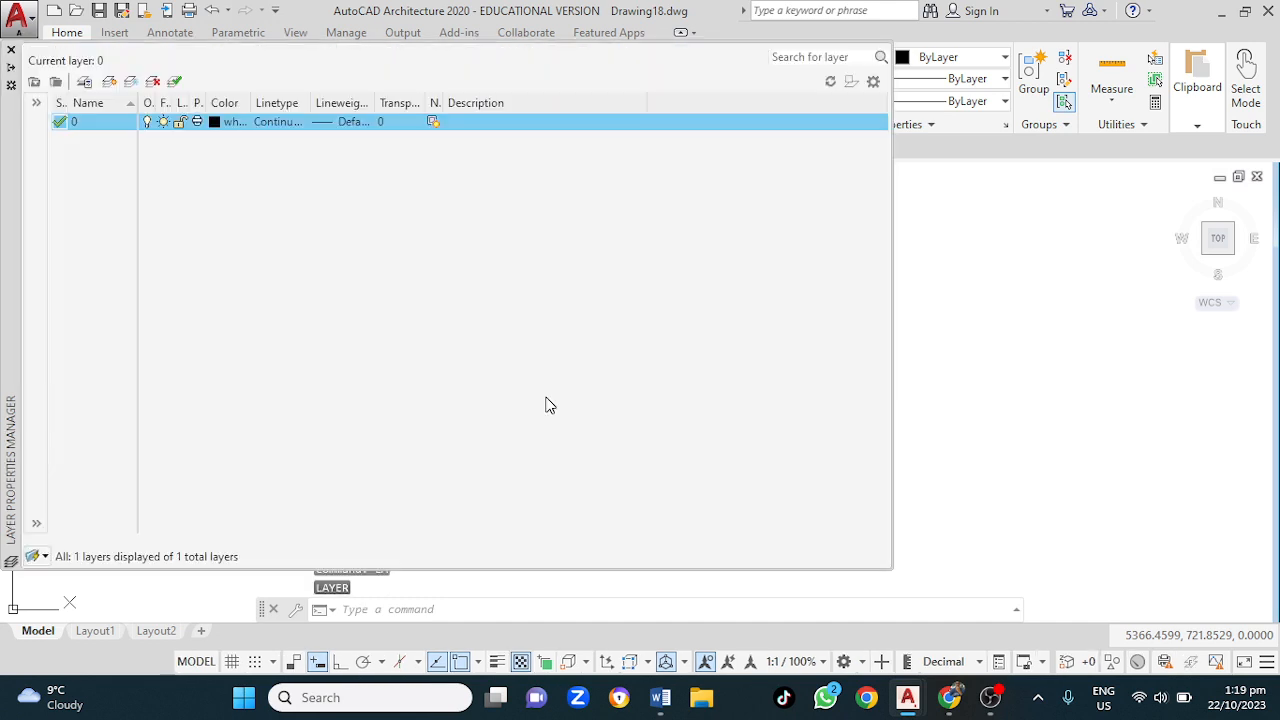
{"action": "left_click", "coordinate": [151, 160]}
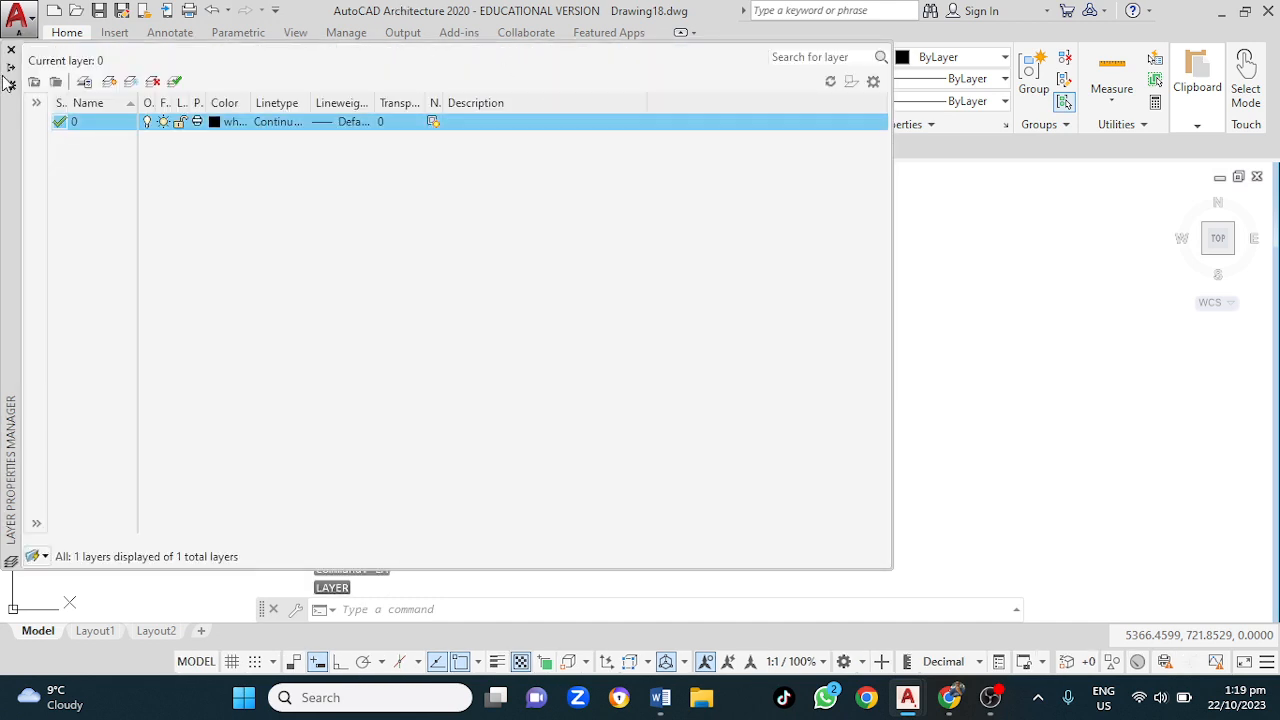
{"action": "left_click", "coordinate": [109, 84]}
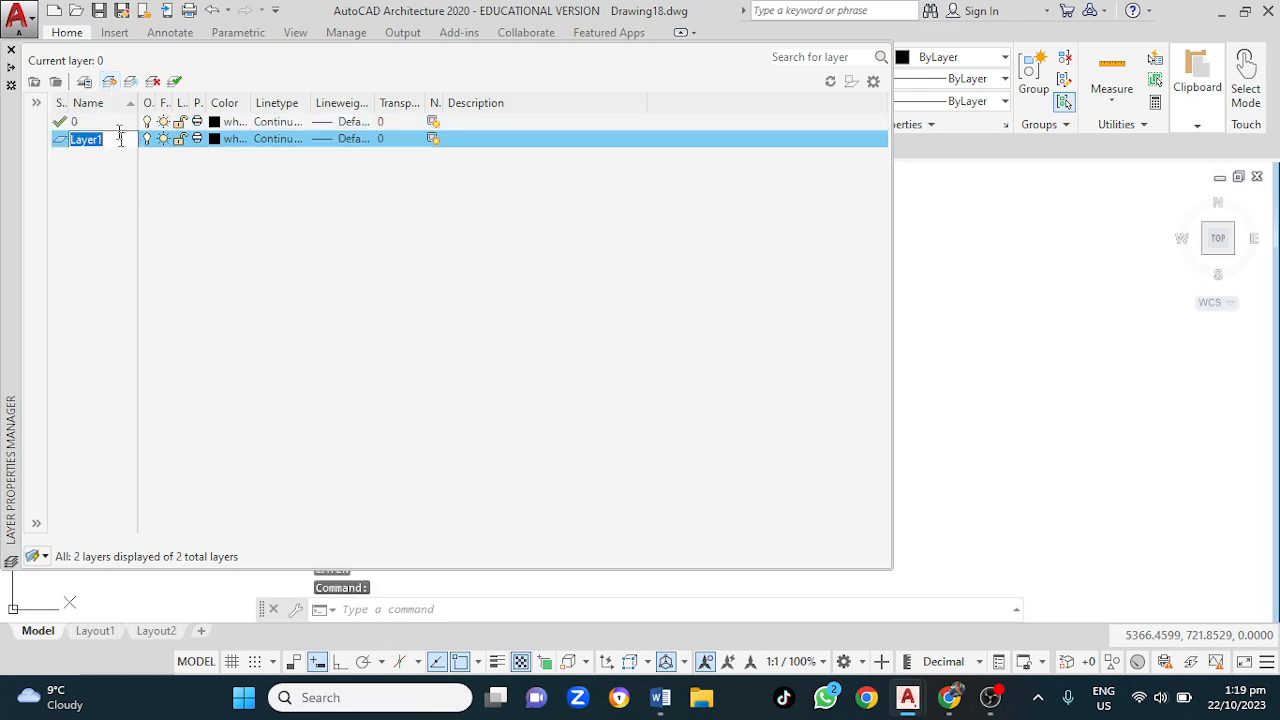
{"action": "key", "text": "BackSpace"}
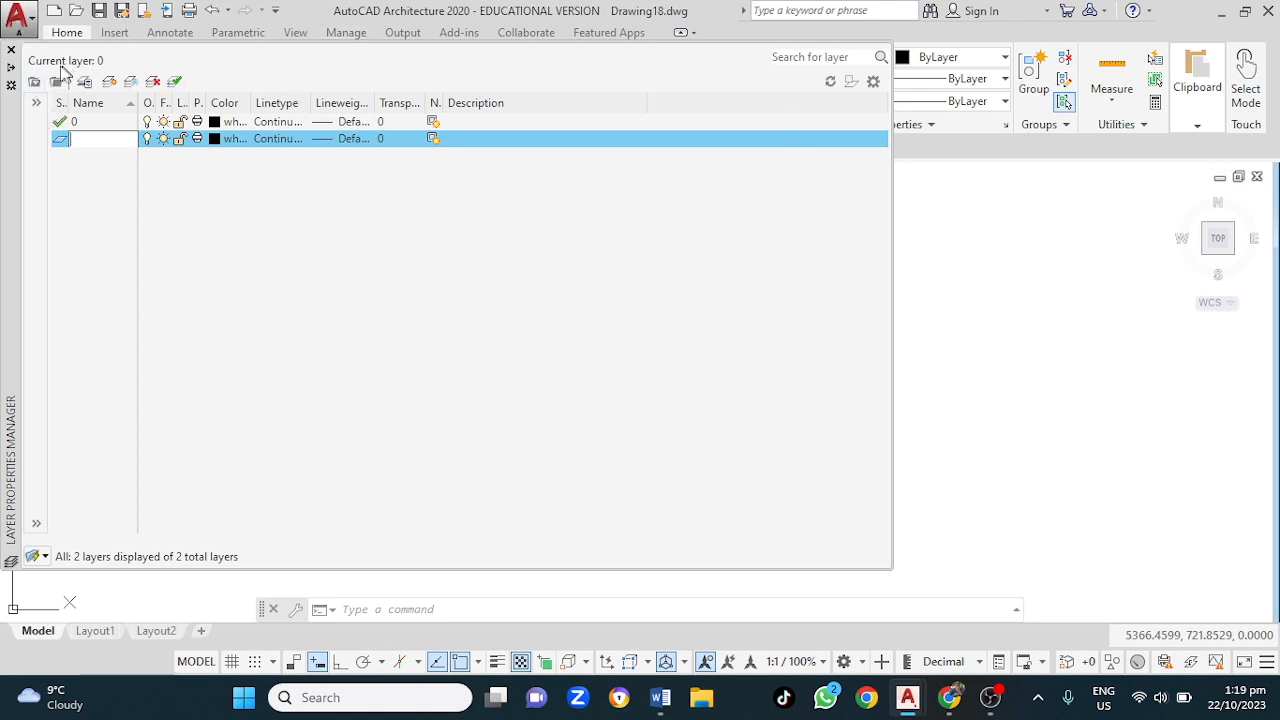
Step: Abandon the empty layer name and close the Layer Properties Manager
{"action": "left_click", "coordinate": [11, 50]}
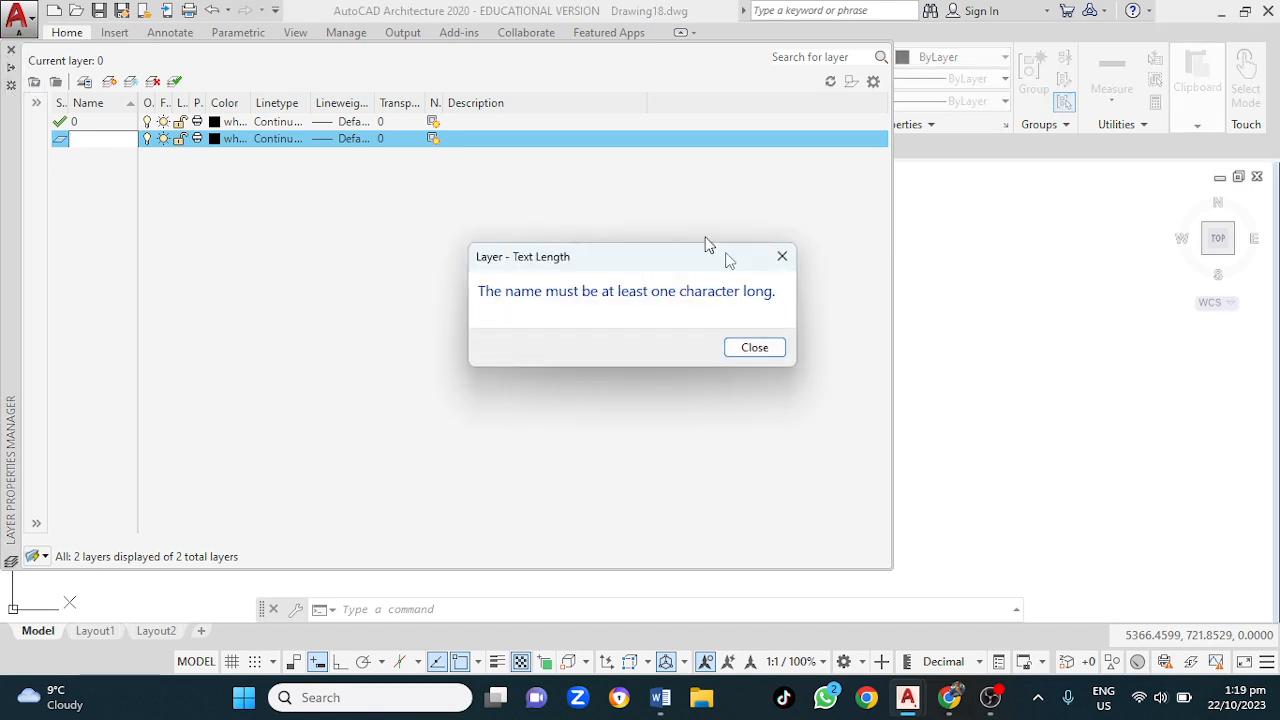
{"action": "left_click", "coordinate": [782, 256]}
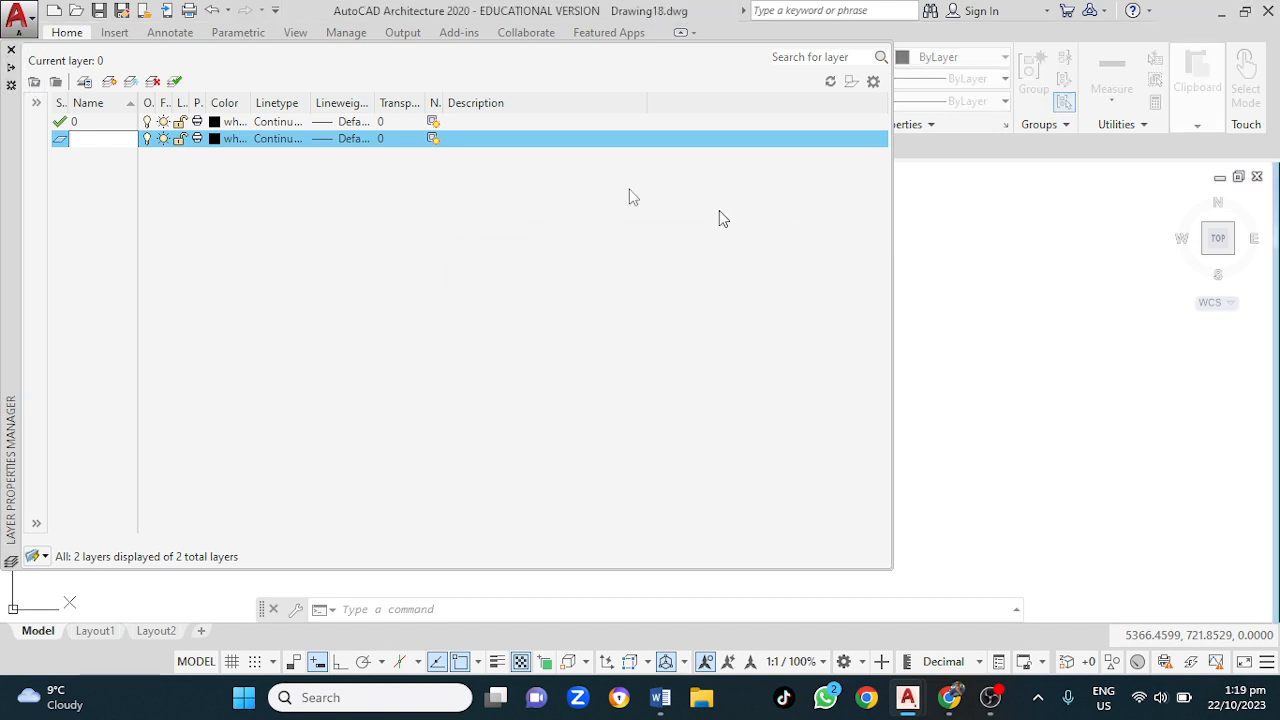
{"action": "left_click", "coordinate": [13, 50]}
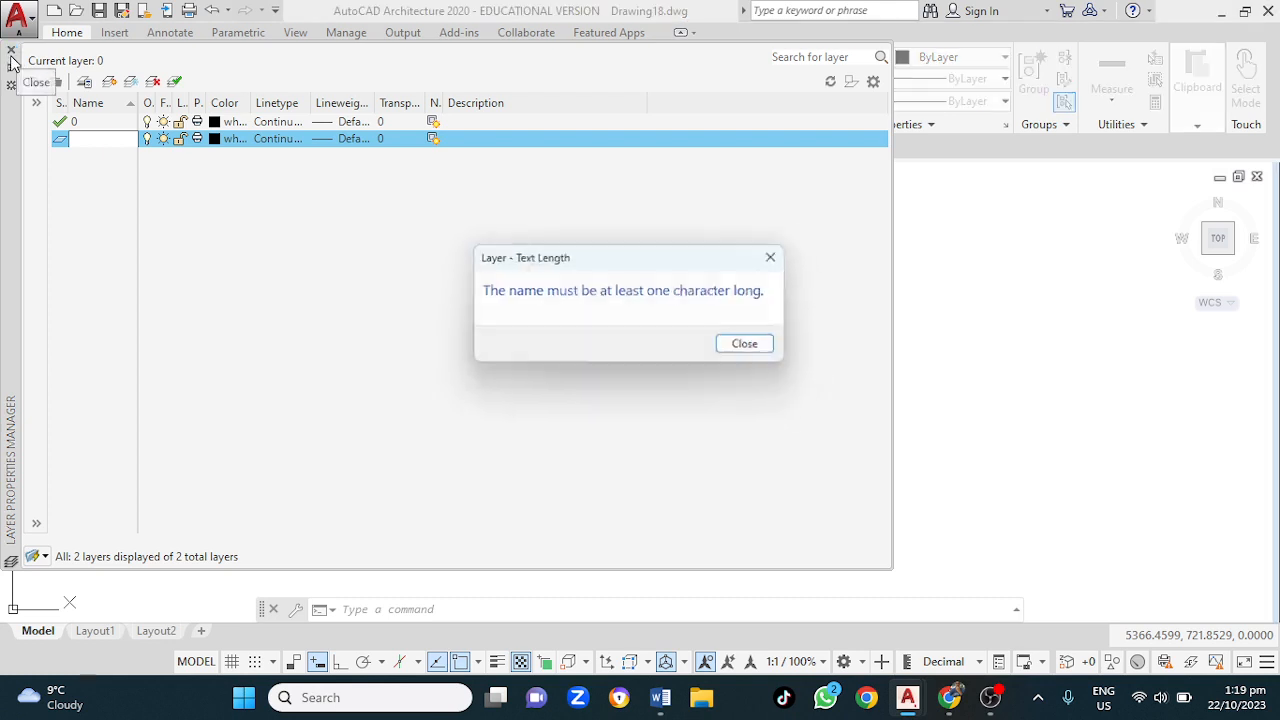
{"action": "left_click", "coordinate": [755, 348]}
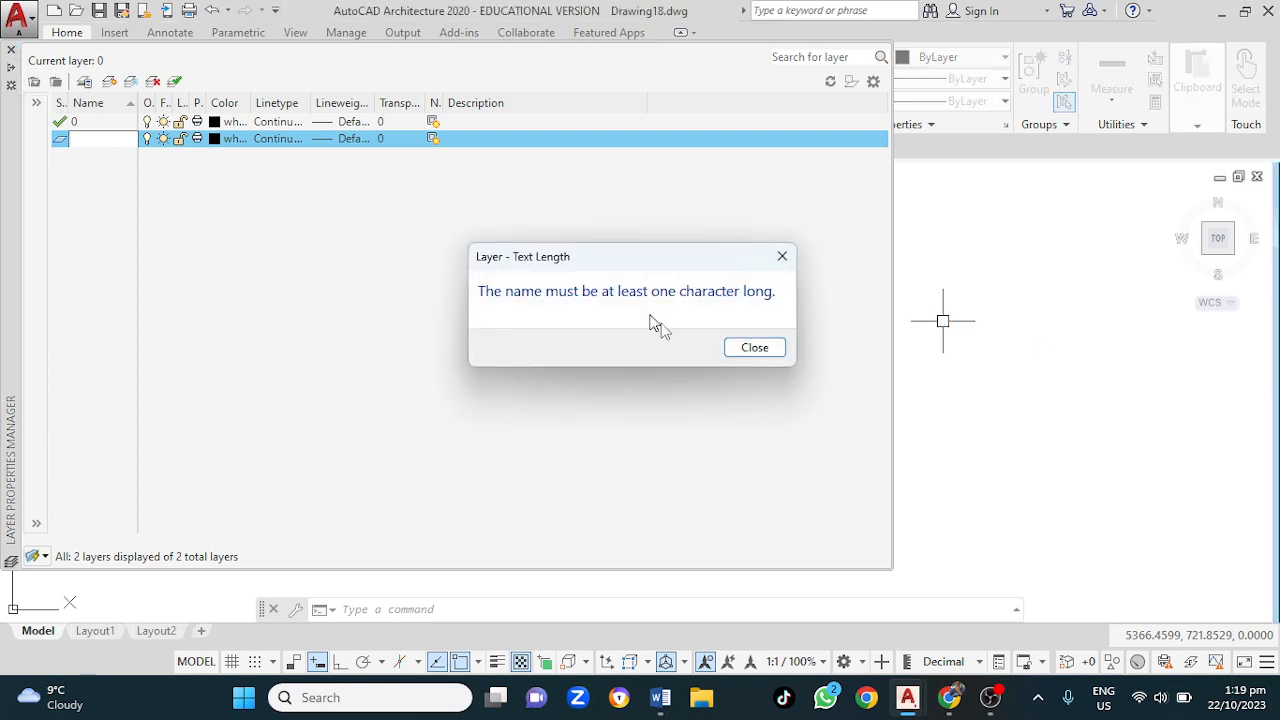
{"action": "left_click", "coordinate": [772, 352]}
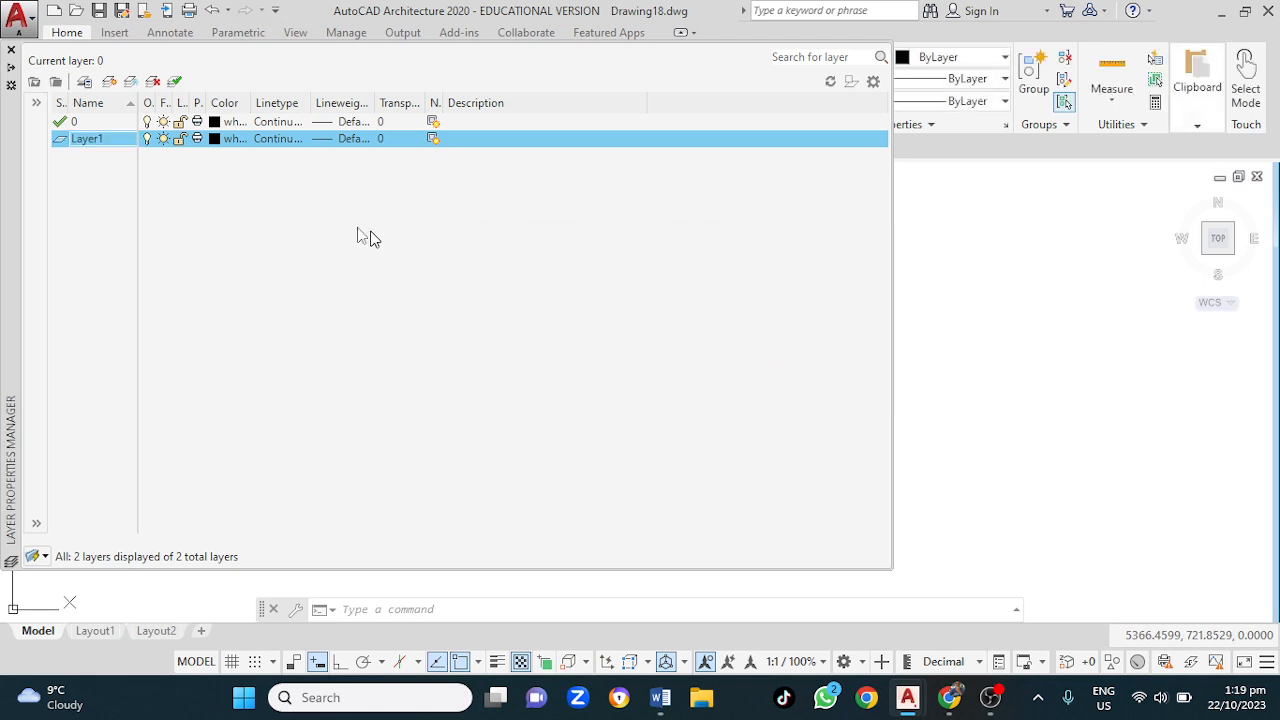
{"action": "left_click", "coordinate": [12, 52]}
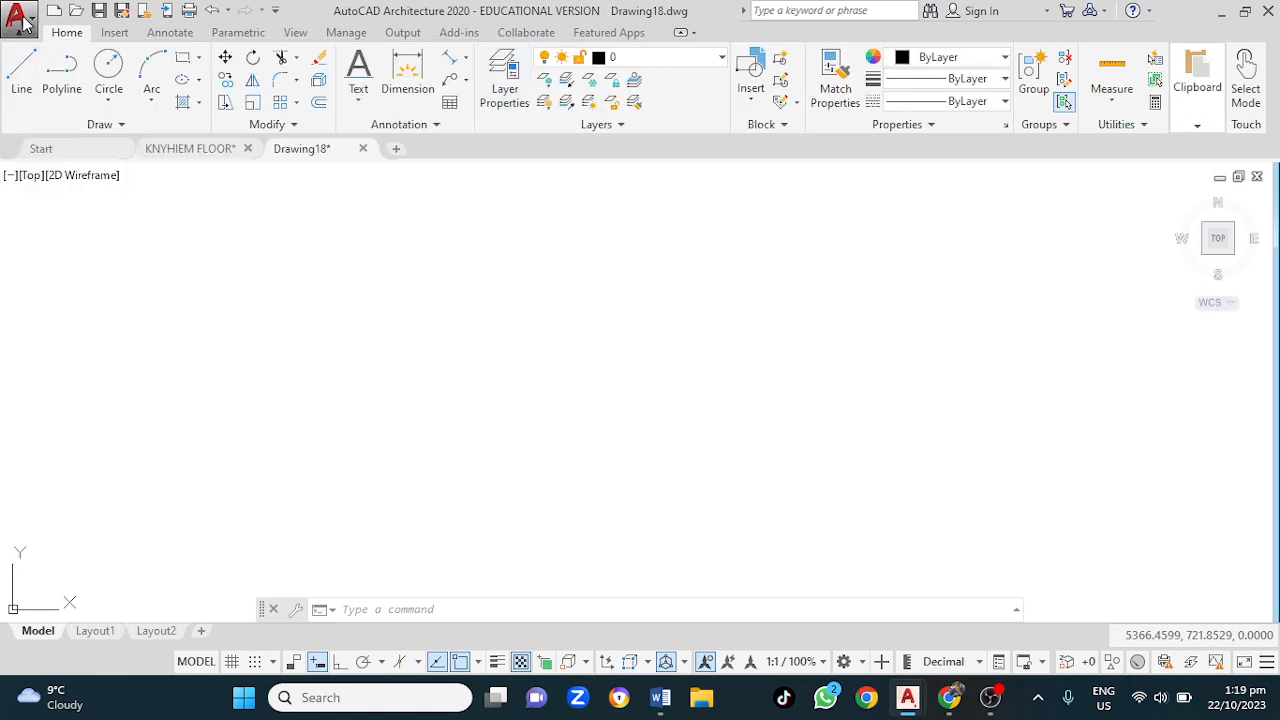
Step: Start another new drawing from the acadiso template and switch its grid off
{"action": "left_click", "coordinate": [18, 18]}
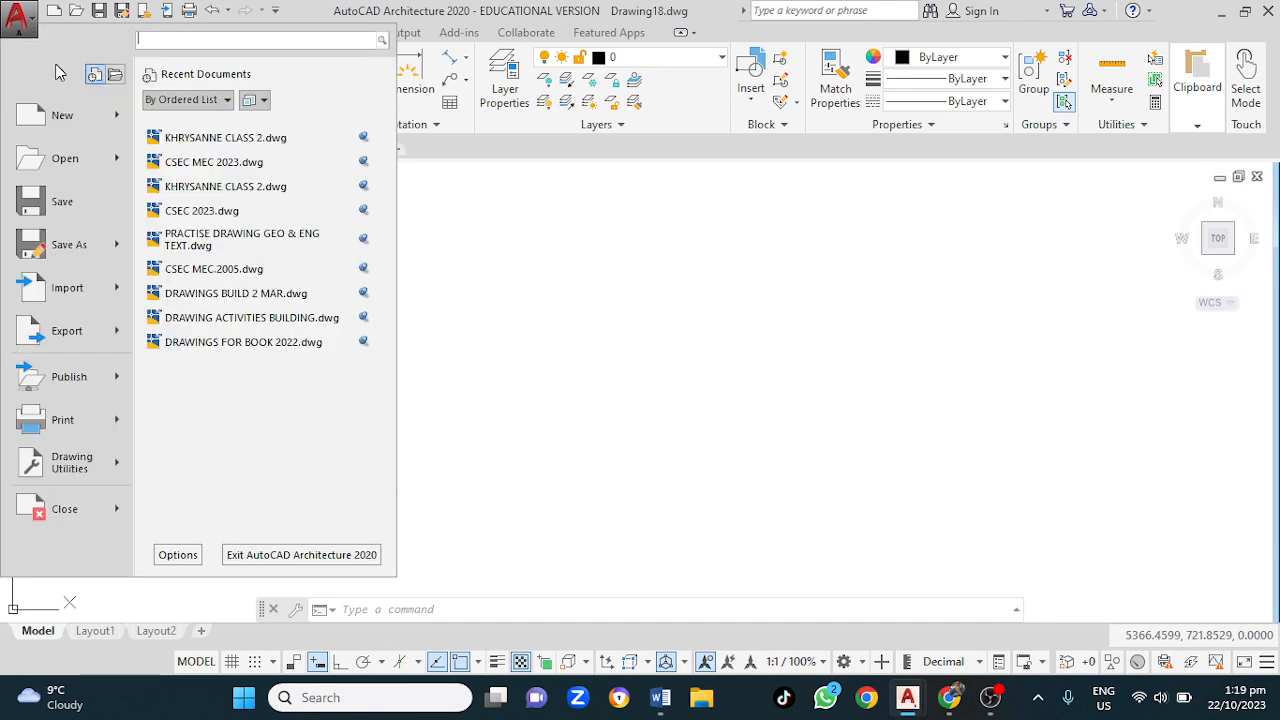
{"action": "left_click", "coordinate": [68, 119]}
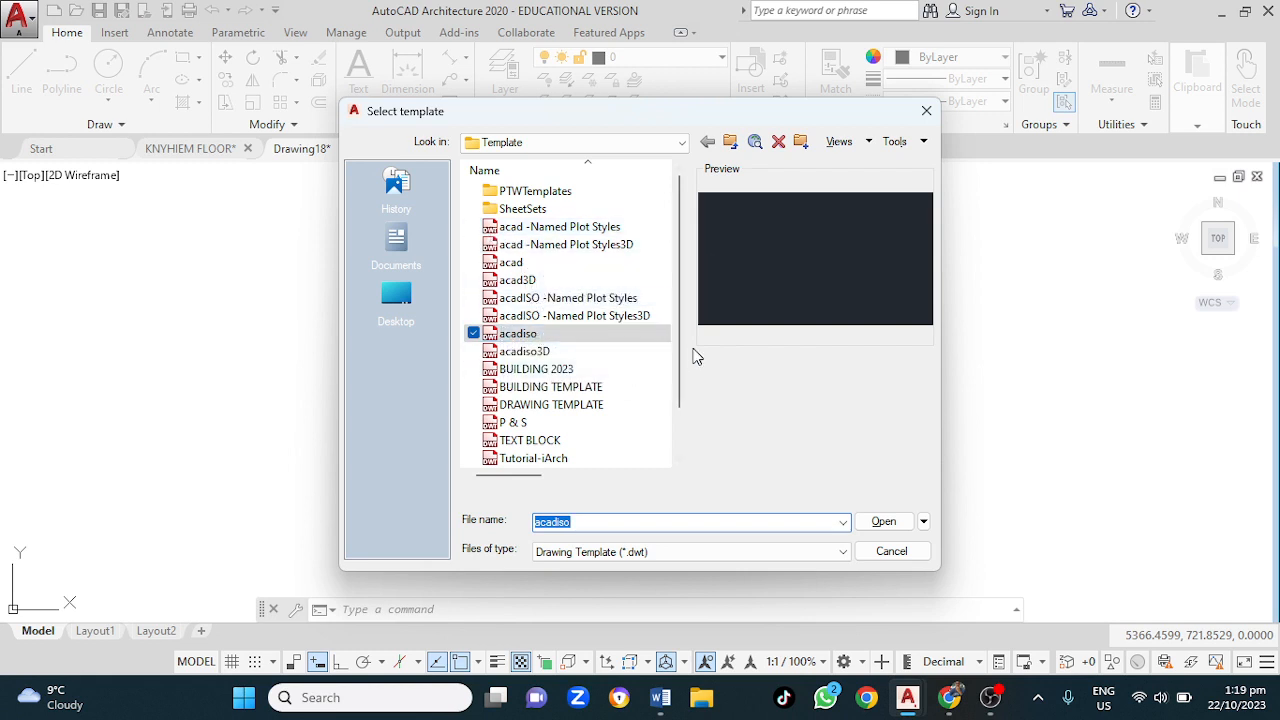
{"action": "left_click", "coordinate": [884, 535]}
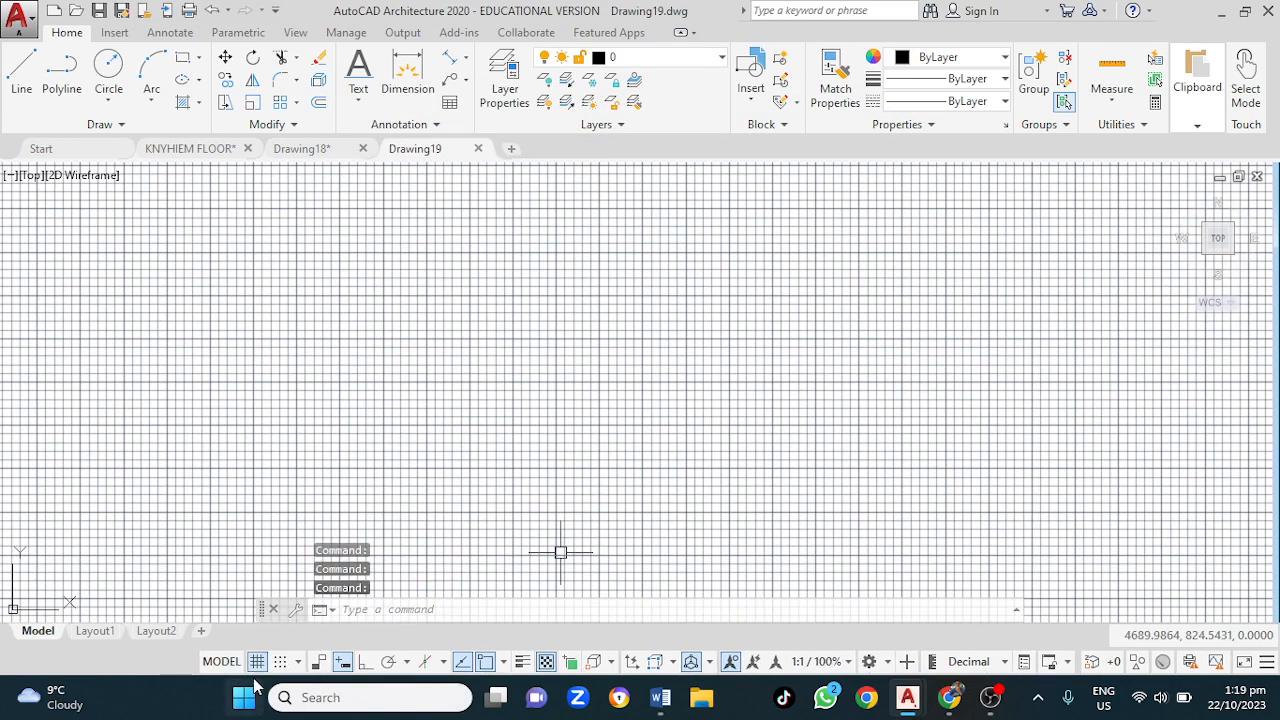
{"action": "left_click", "coordinate": [259, 662]}
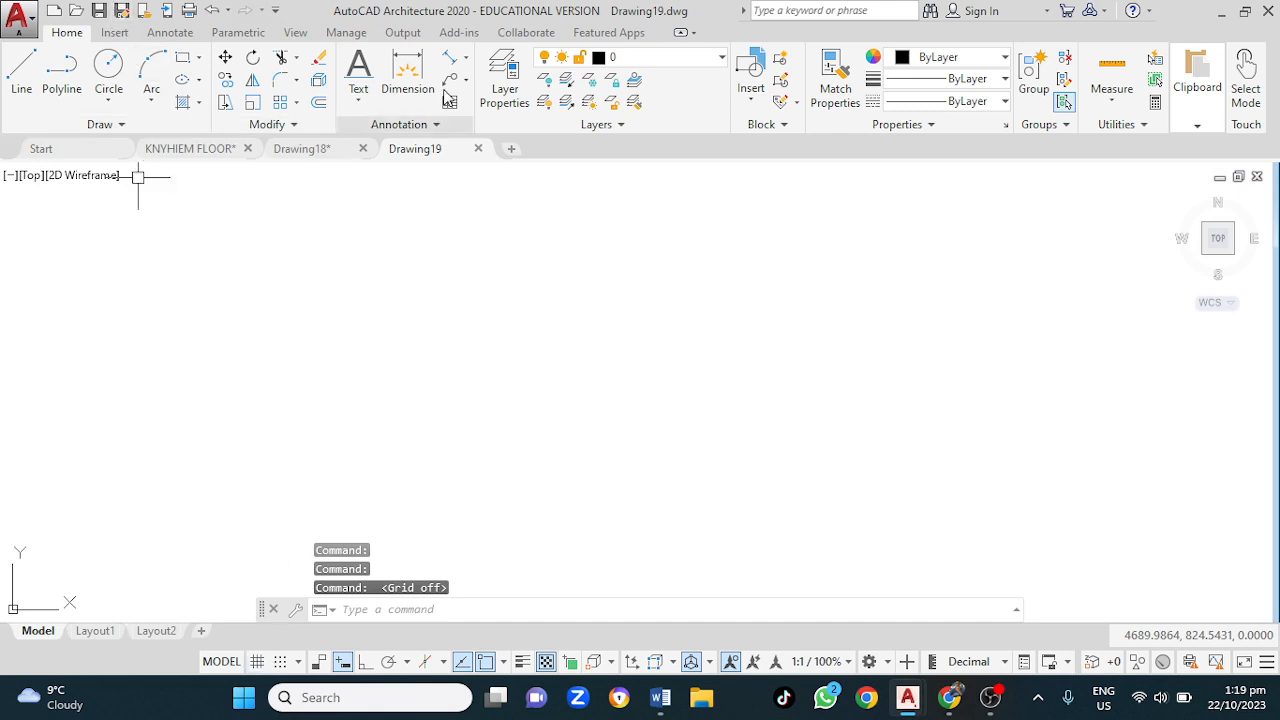
Step: Create a new layer named DIM in the layer manager and set its colour to blue
{"action": "left_click", "coordinate": [720, 62]}
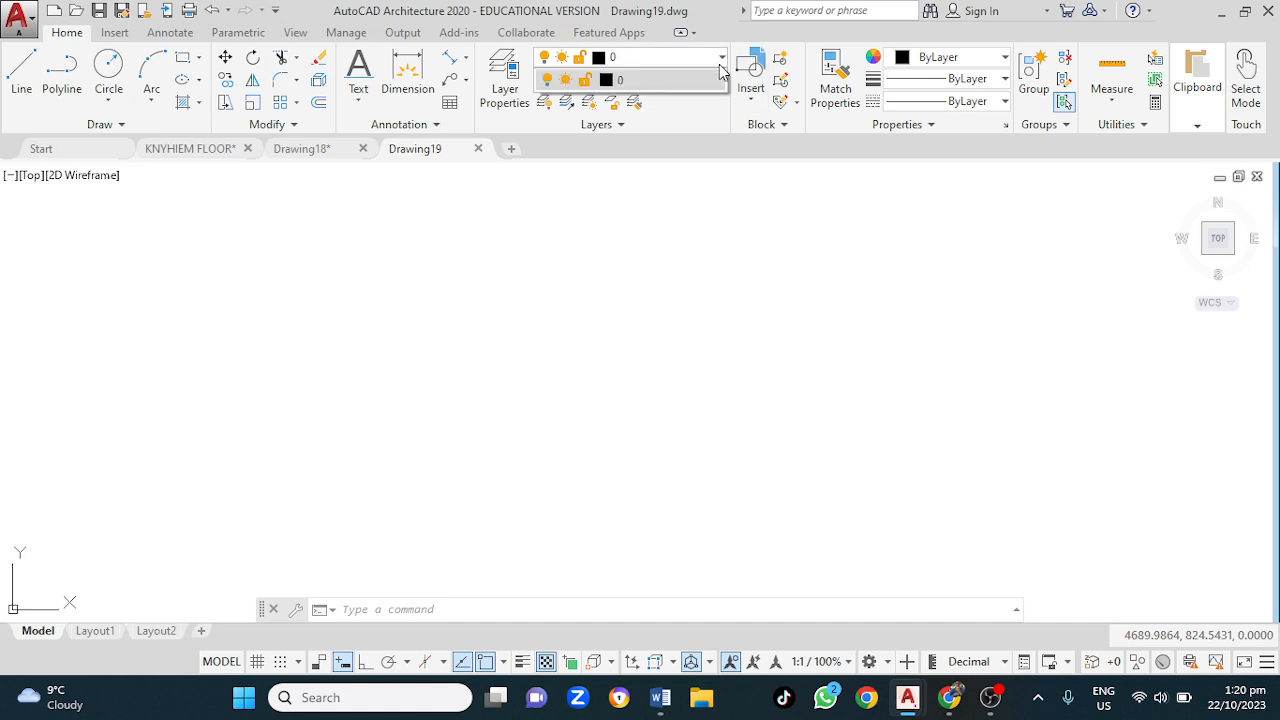
{"action": "left_click", "coordinate": [720, 65]}
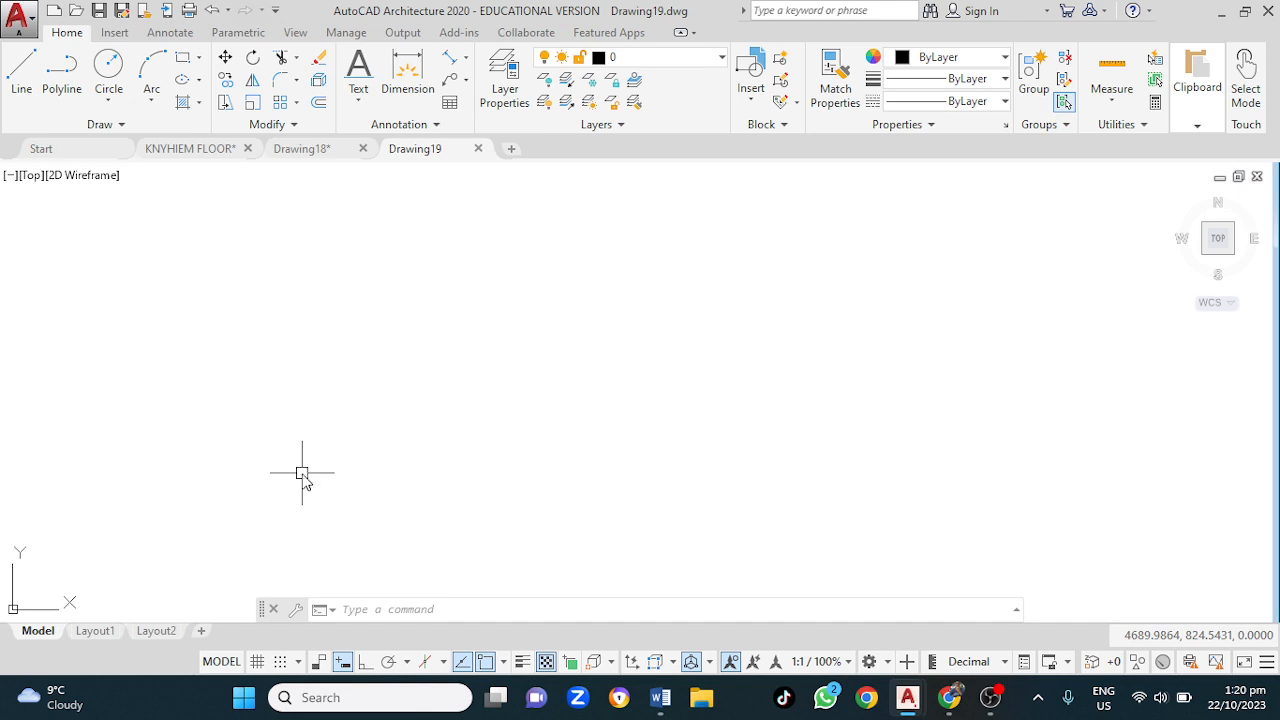
{"action": "key", "text": "Return"}
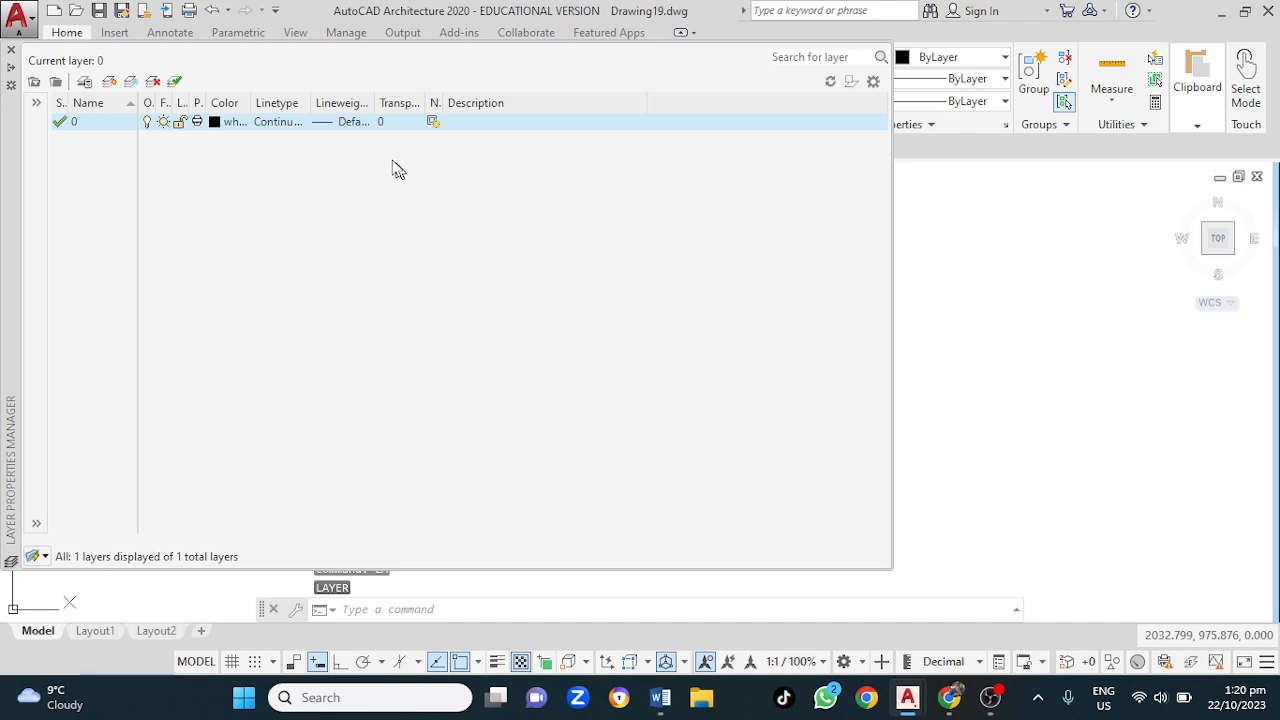
{"action": "left_click", "coordinate": [110, 83]}
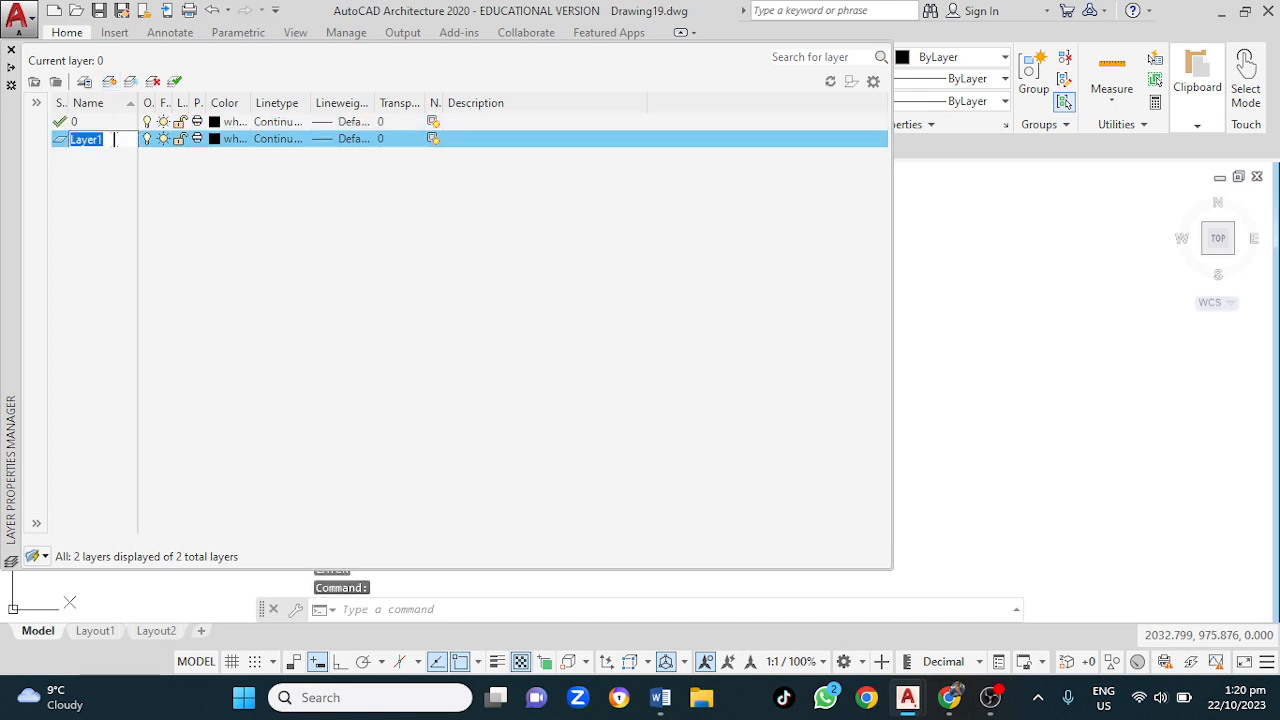
{"action": "type", "text": "L"}
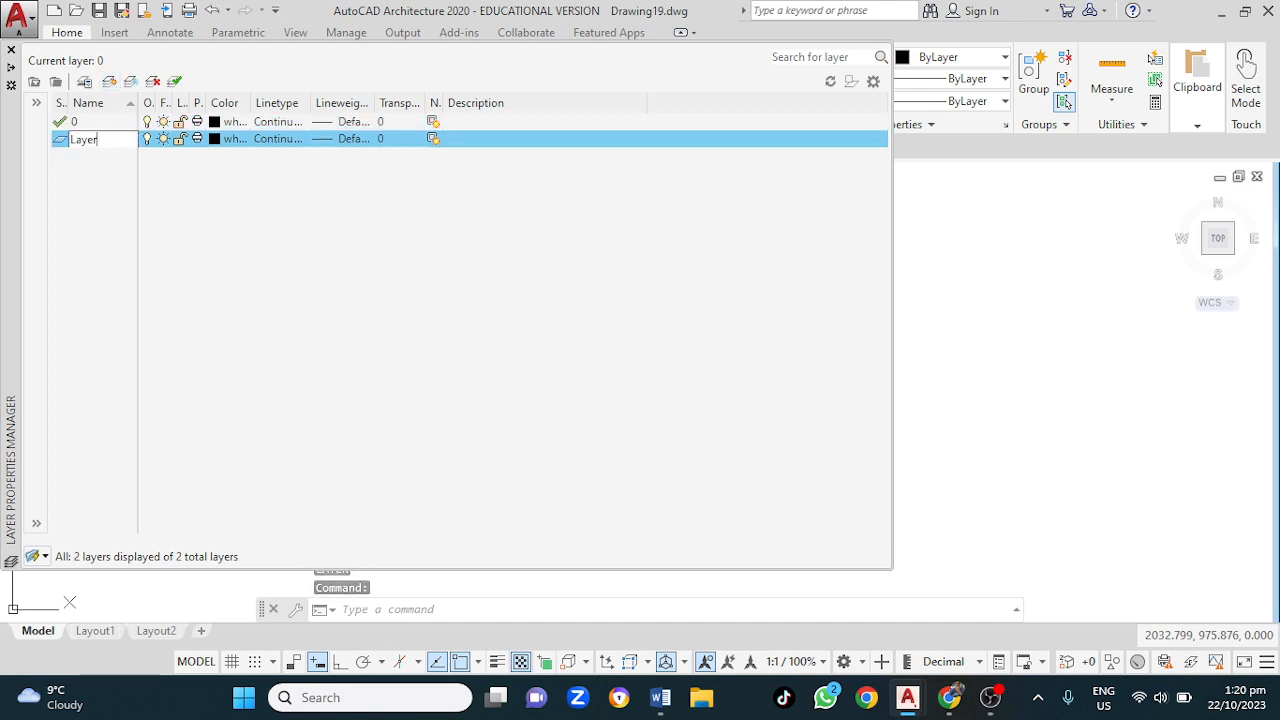
{"action": "key", "text": "BackSpace"}
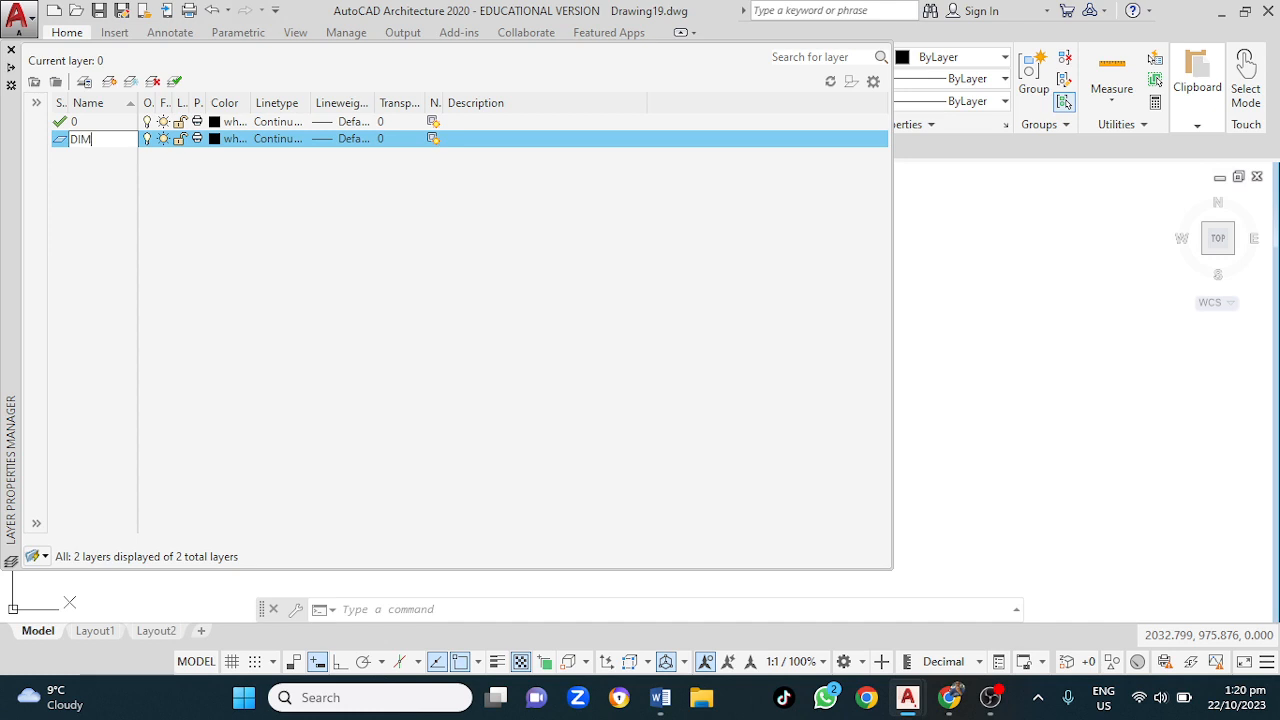
{"action": "left_click", "coordinate": [216, 139]}
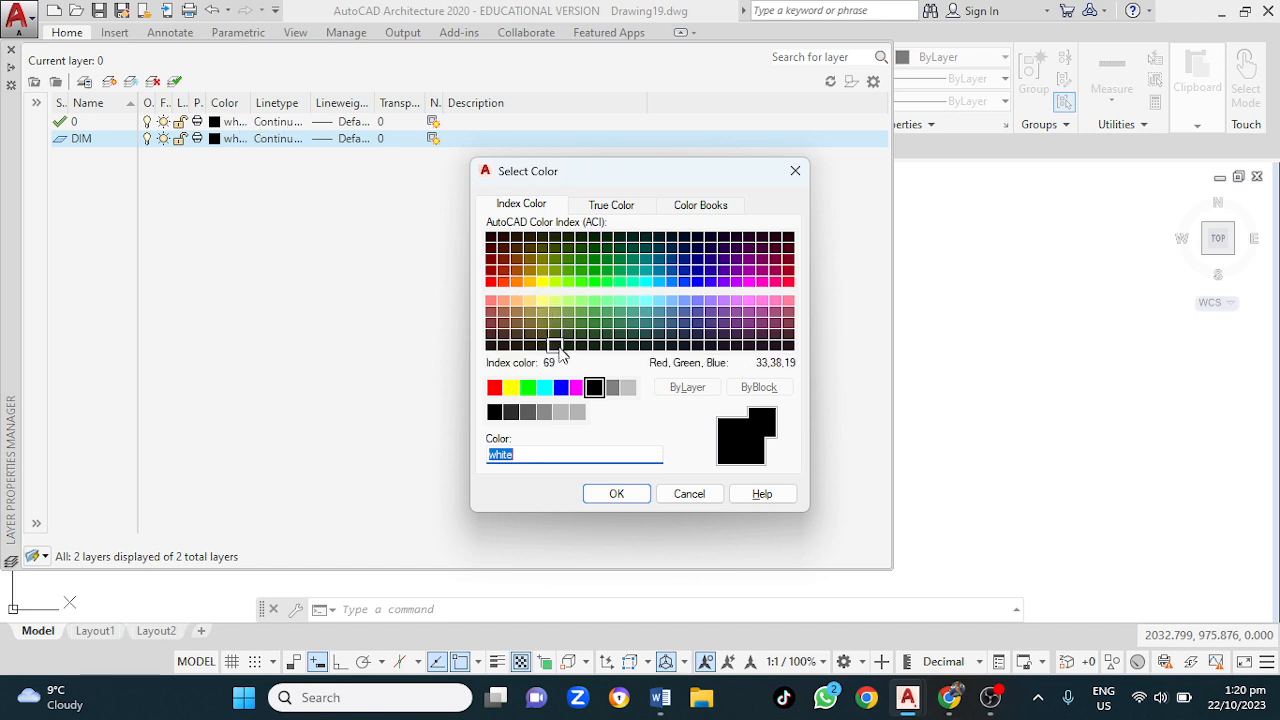
{"action": "left_click", "coordinate": [561, 387]}
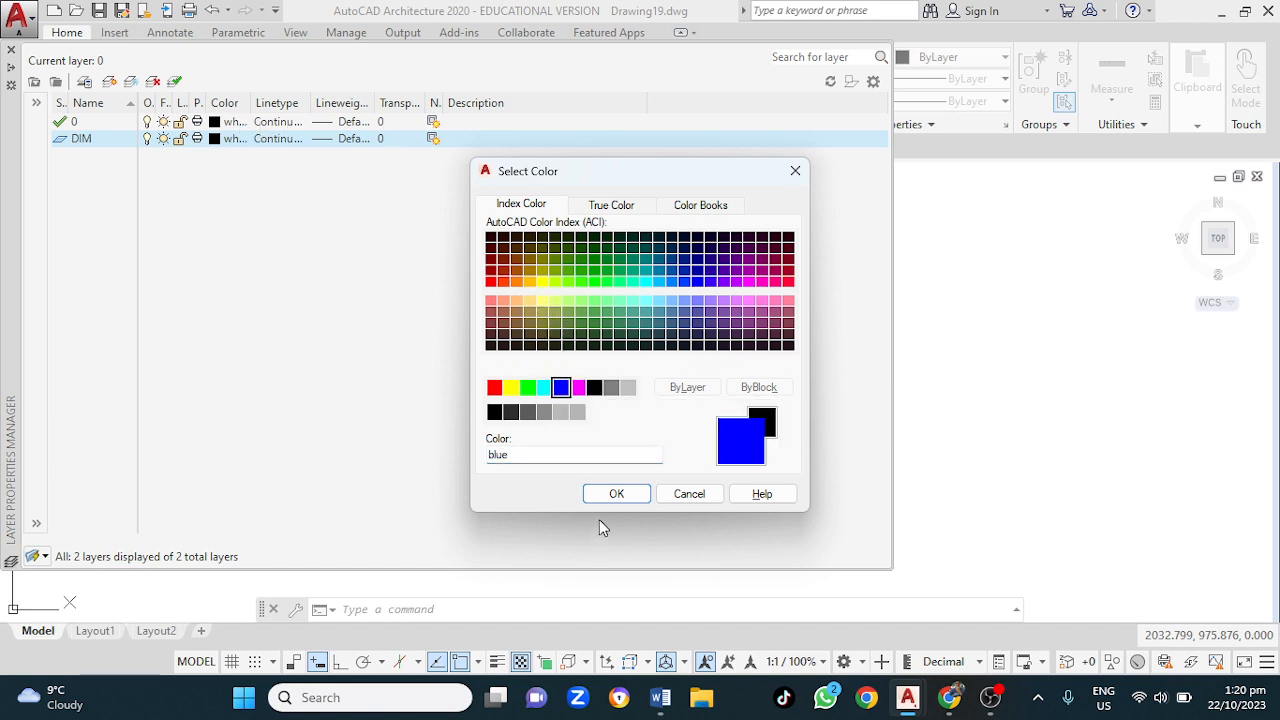
{"action": "left_click", "coordinate": [612, 494]}
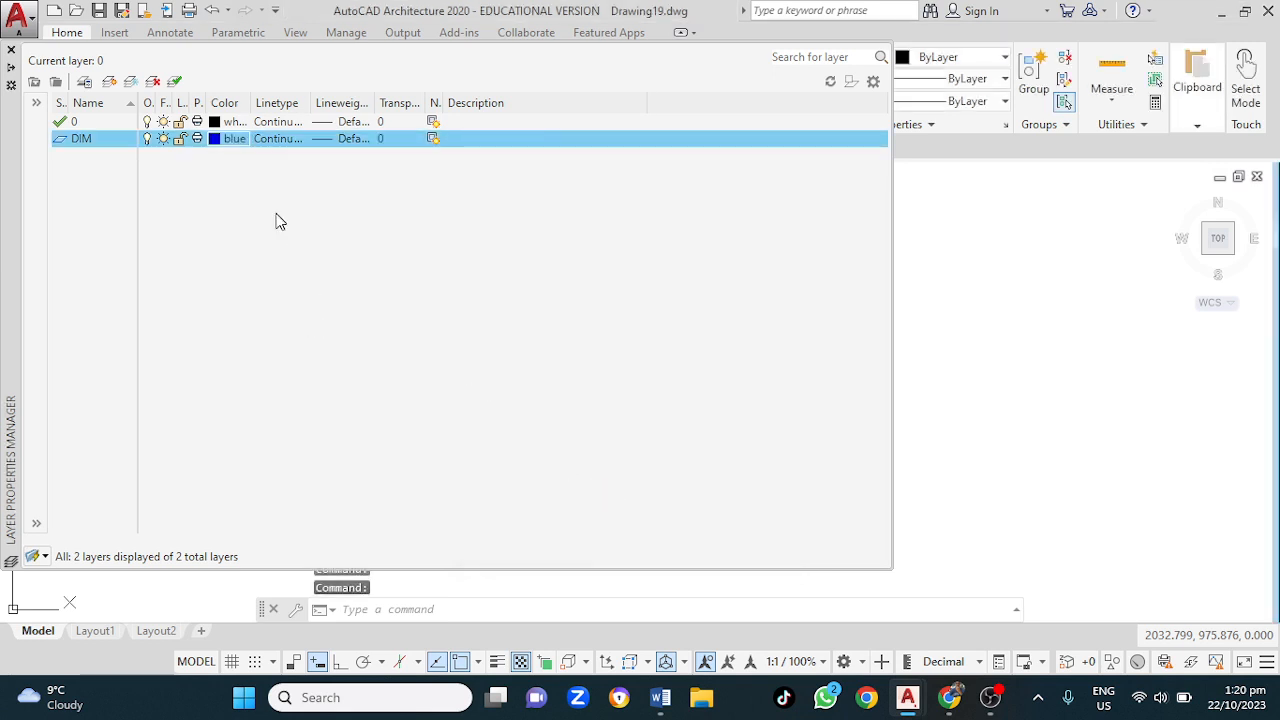
Step: Create a new layer named CON and set its colour to index colour 220
{"action": "left_click", "coordinate": [109, 81]}
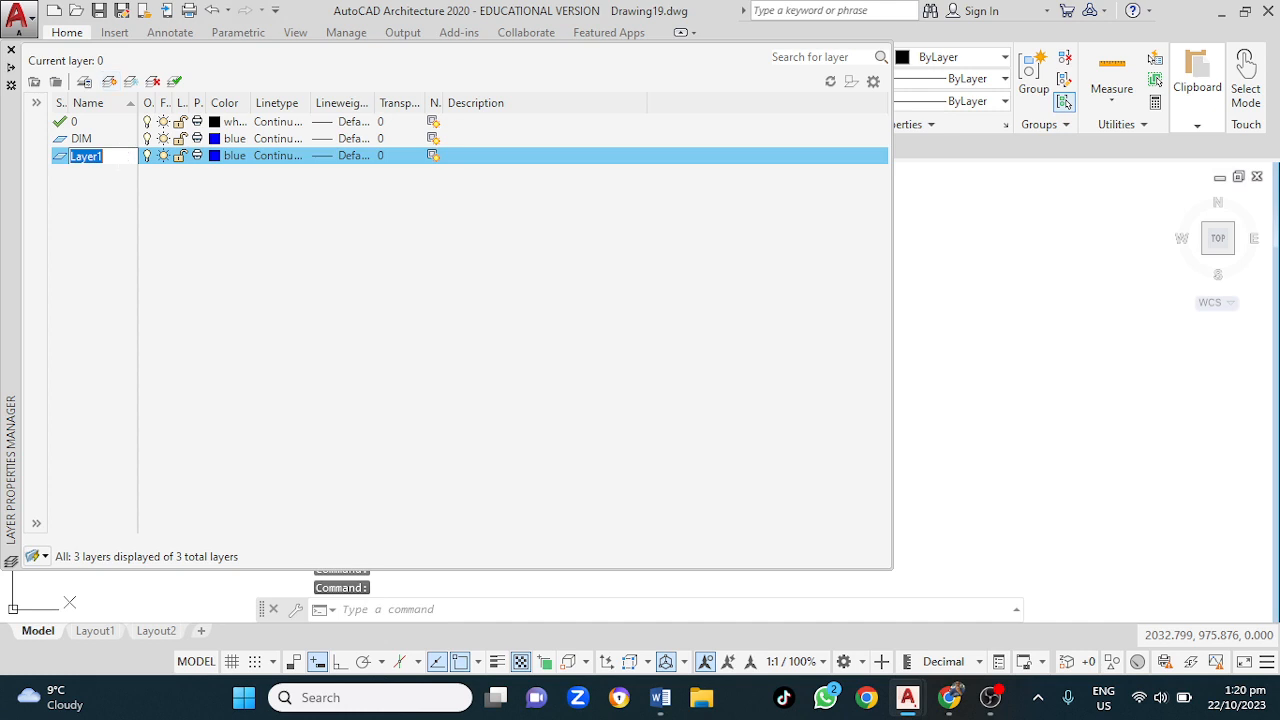
{"action": "key", "text": "BackSpace"}
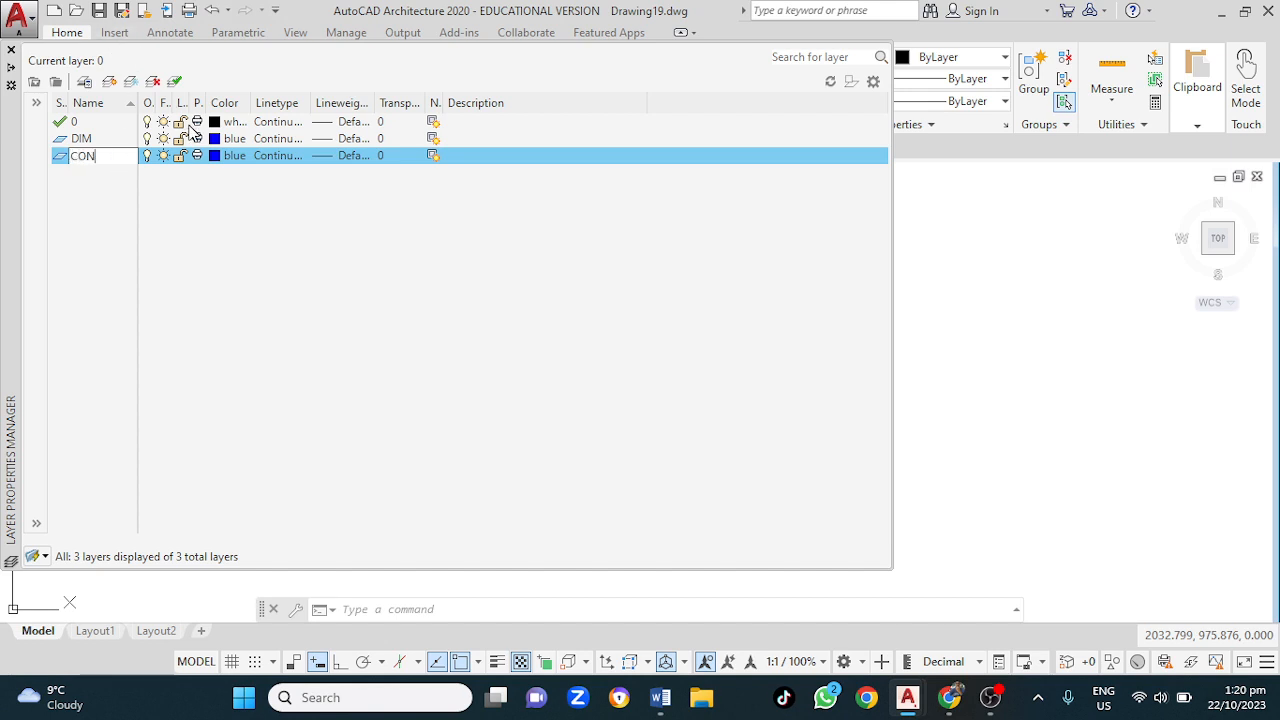
{"action": "left_click", "coordinate": [213, 156]}
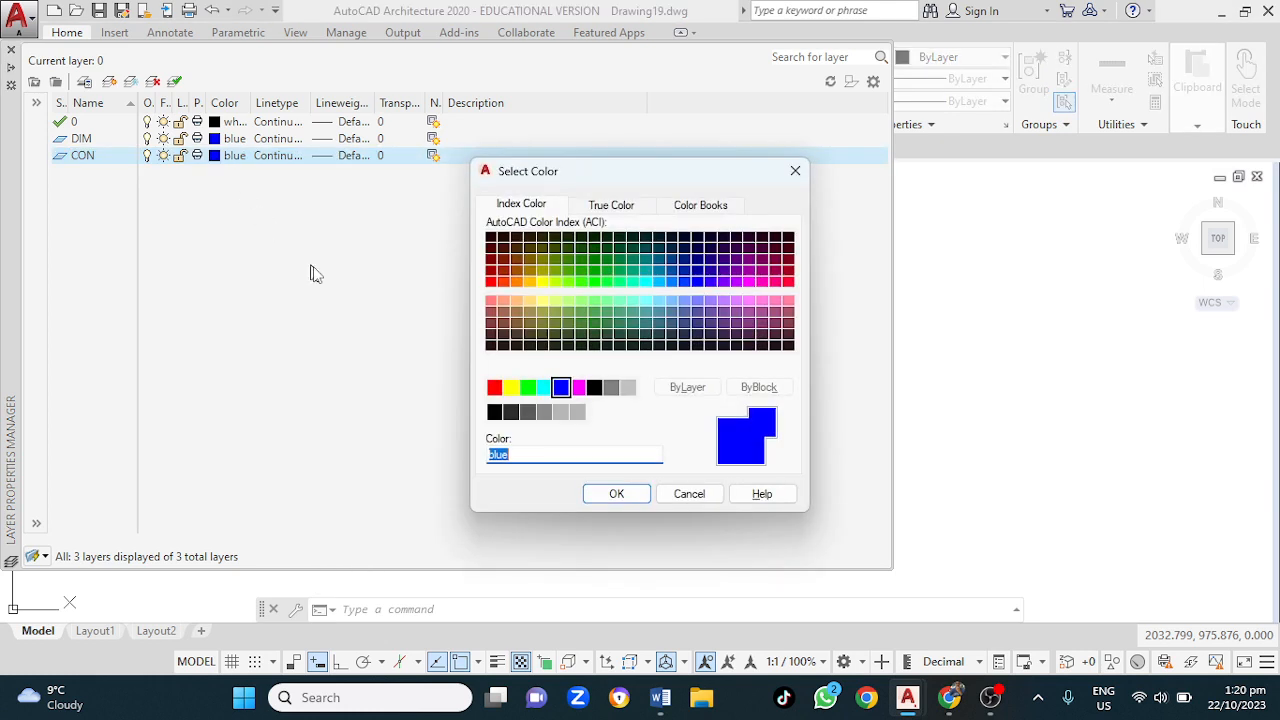
{"action": "left_click", "coordinate": [763, 283]}
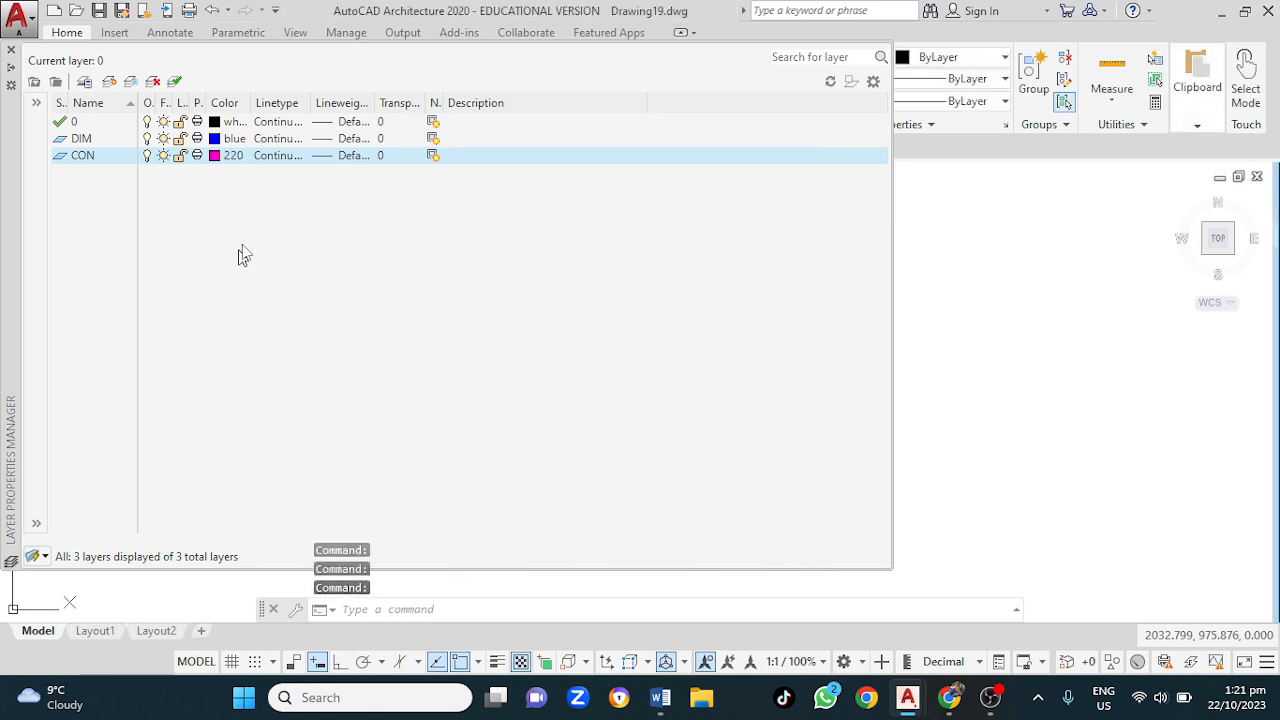
Step: Set the lineweight of the CON and DIM layers to 0.25 mm
{"action": "left_click", "coordinate": [345, 158]}
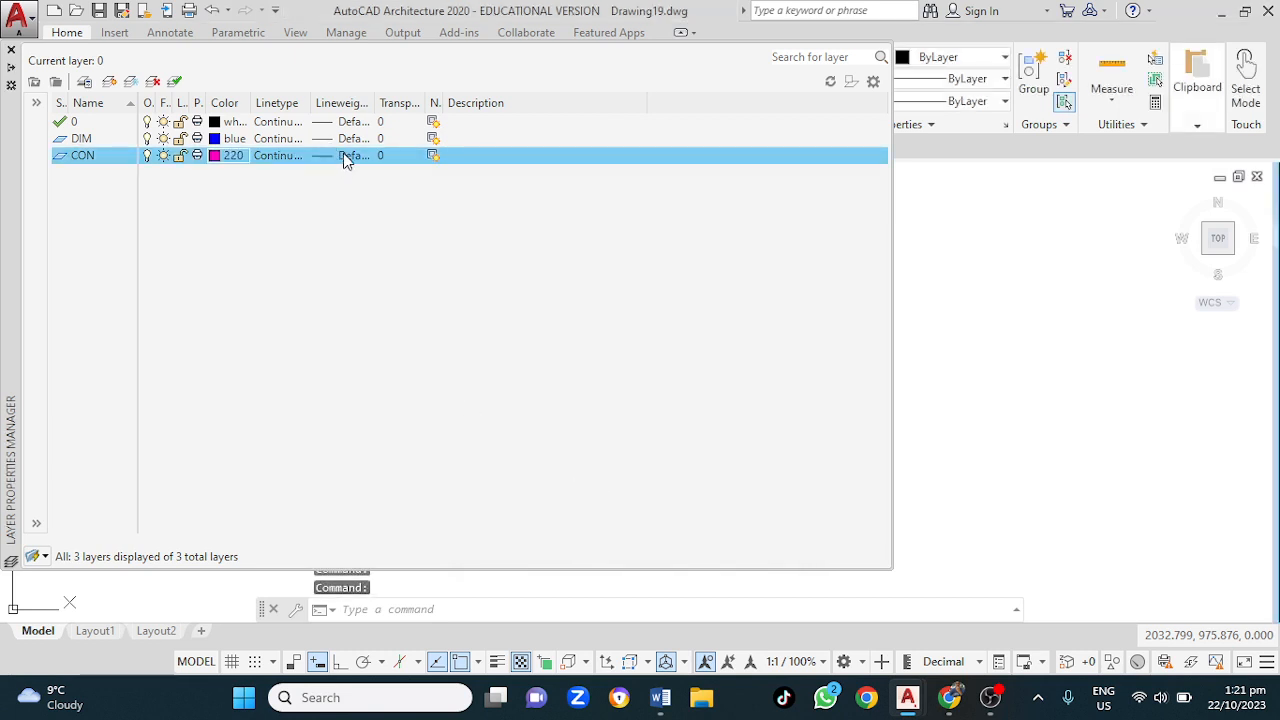
{"action": "left_click", "coordinate": [343, 157]}
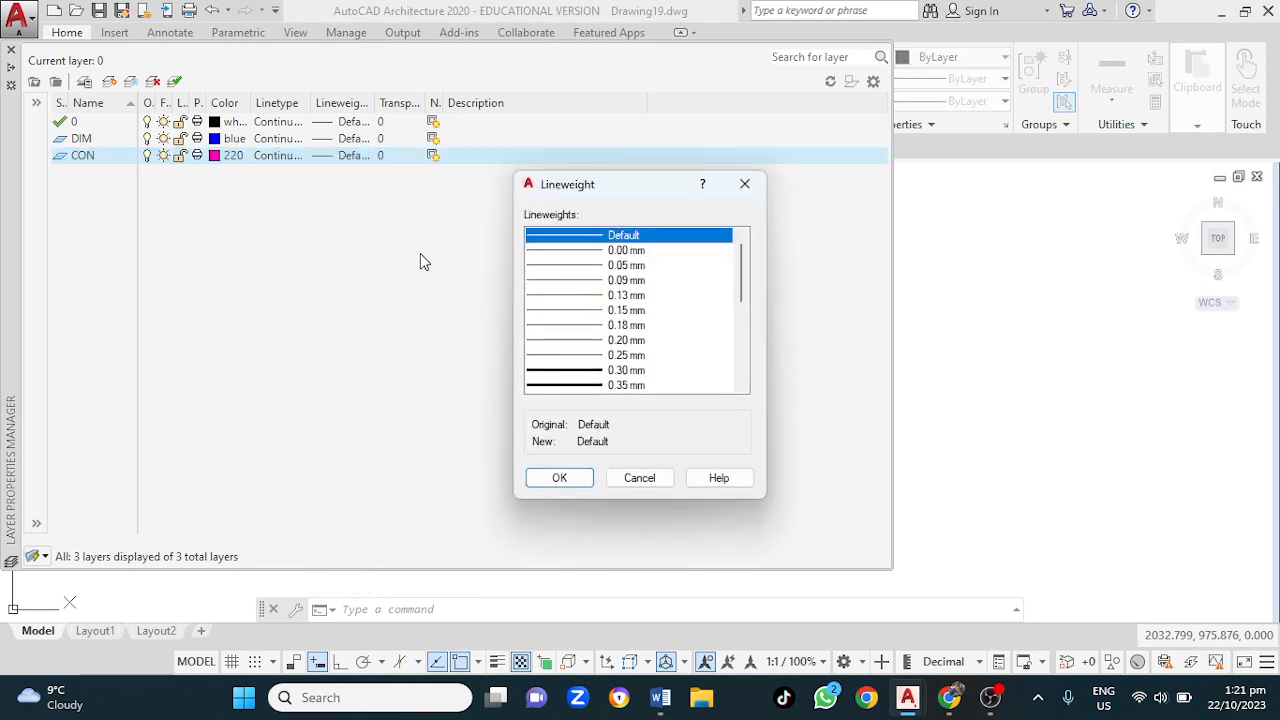
{"action": "left_click", "coordinate": [634, 355]}
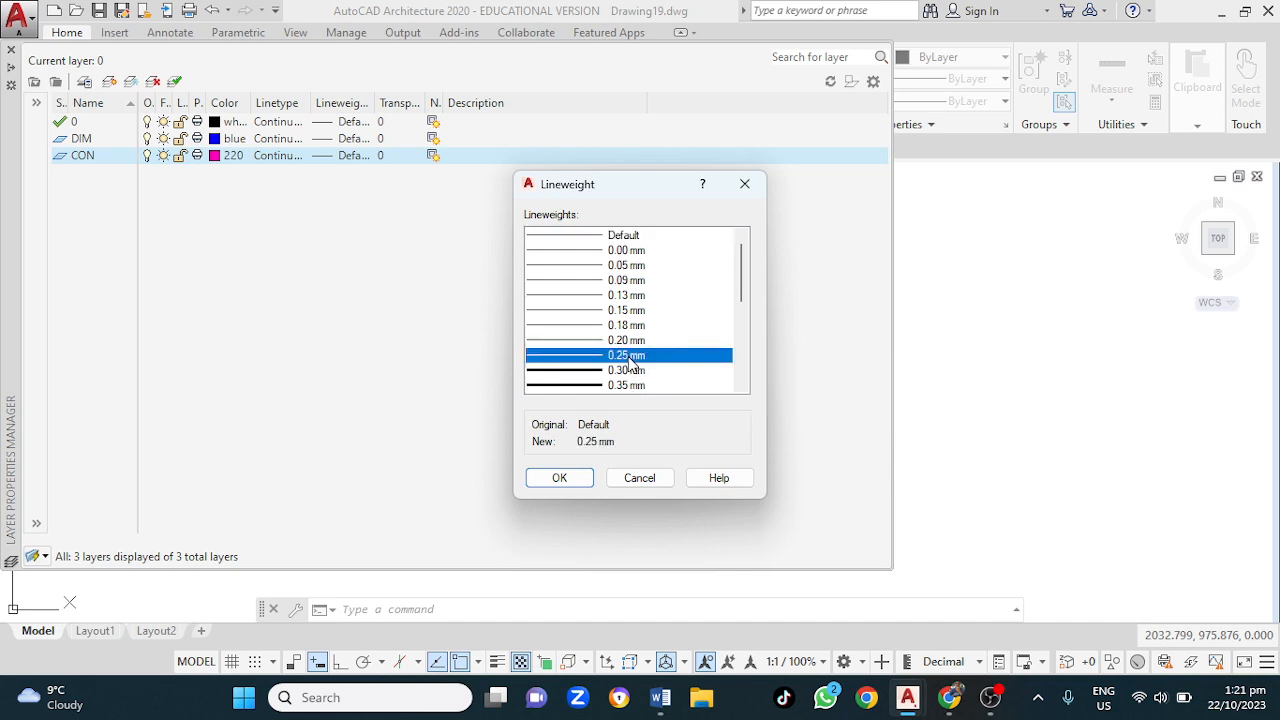
{"action": "left_click", "coordinate": [558, 484]}
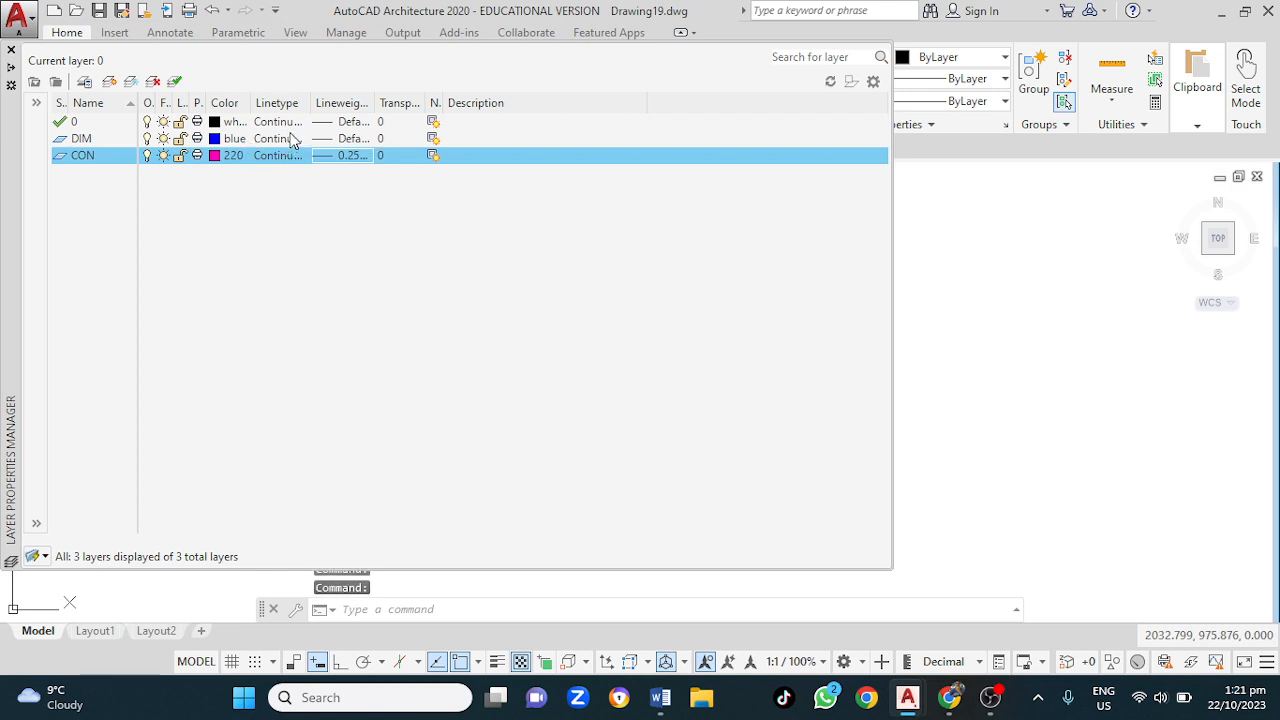
{"action": "left_click", "coordinate": [343, 138]}
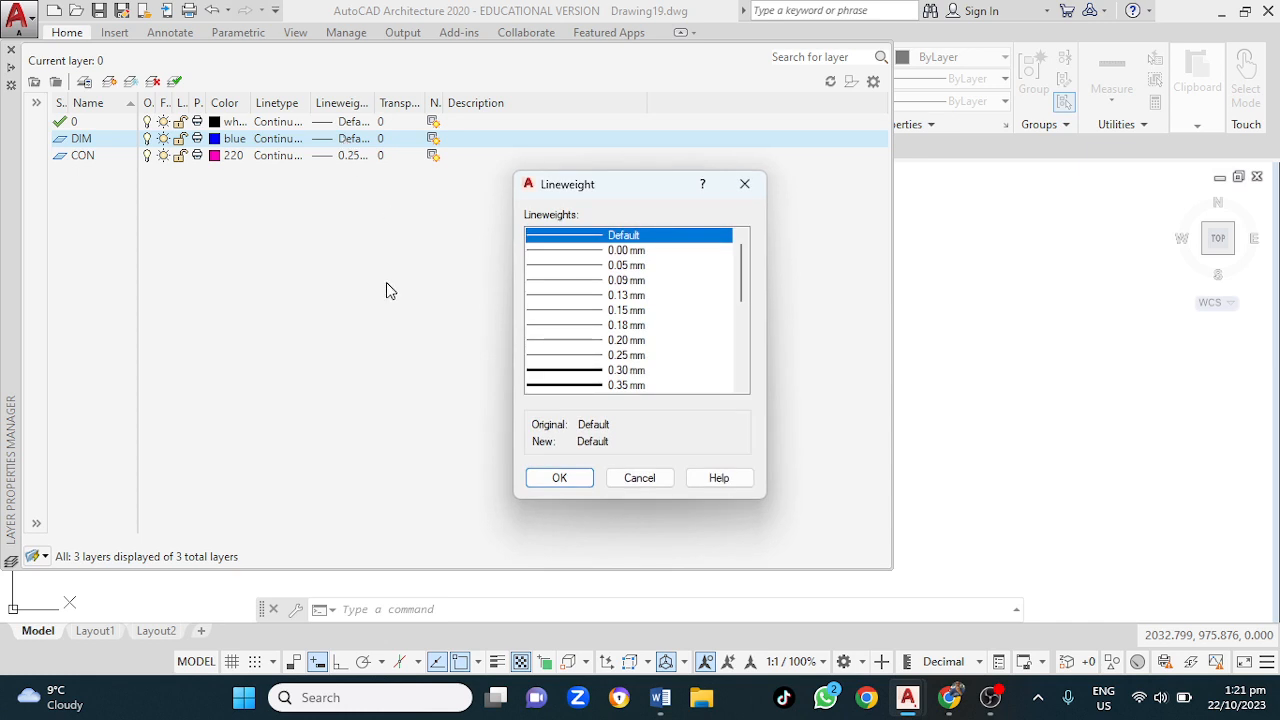
{"action": "left_click", "coordinate": [628, 355]}
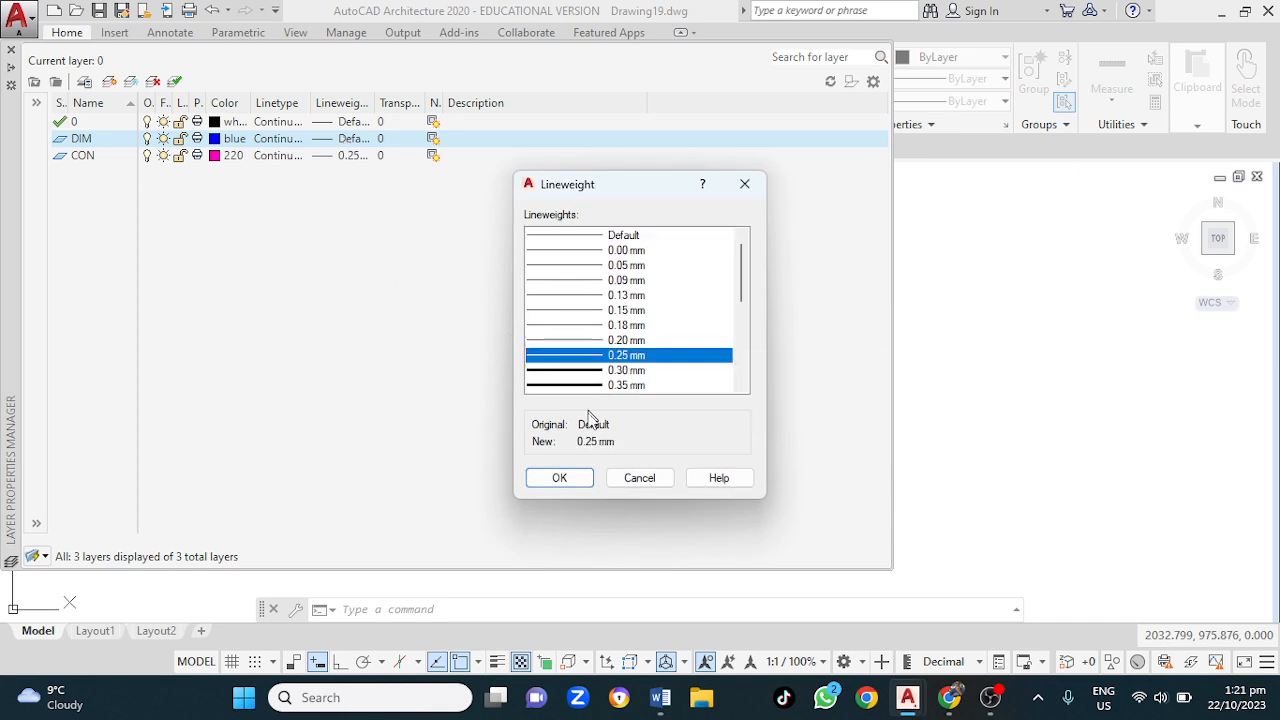
{"action": "left_click", "coordinate": [578, 486]}
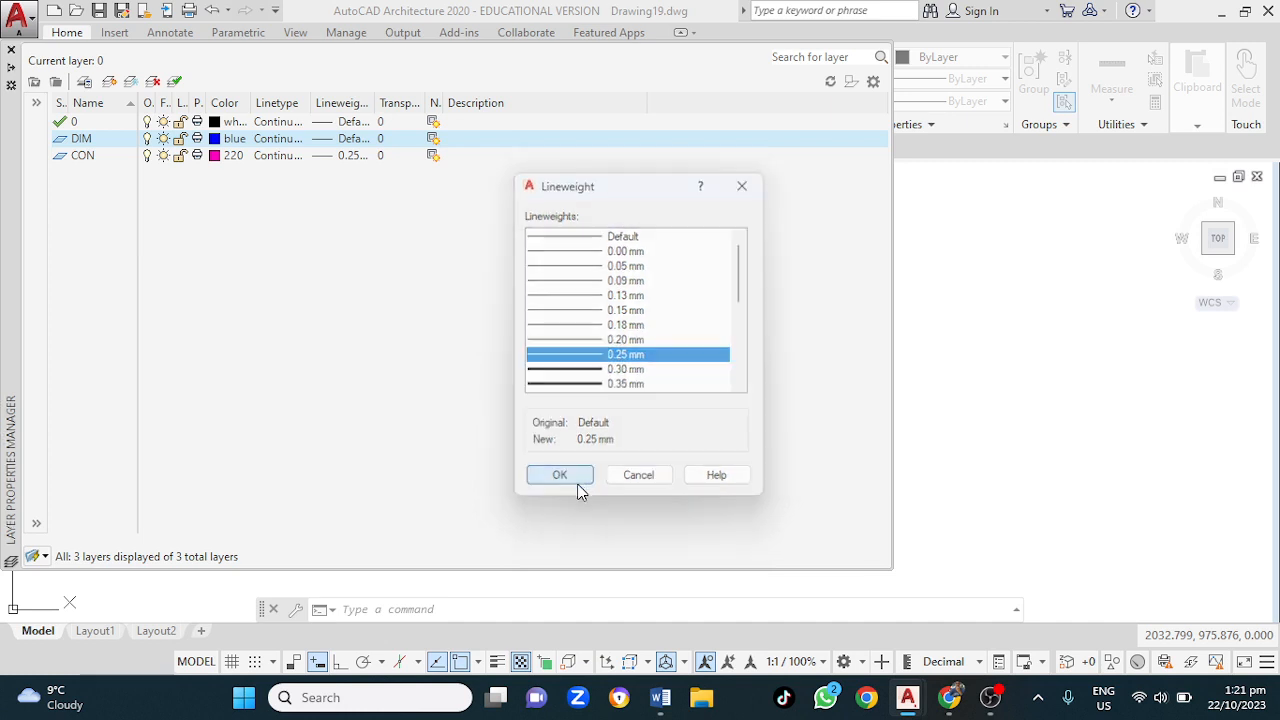
Step: Add four more layers with default names based on the DIM layer's properties
{"action": "left_click", "coordinate": [110, 82]}
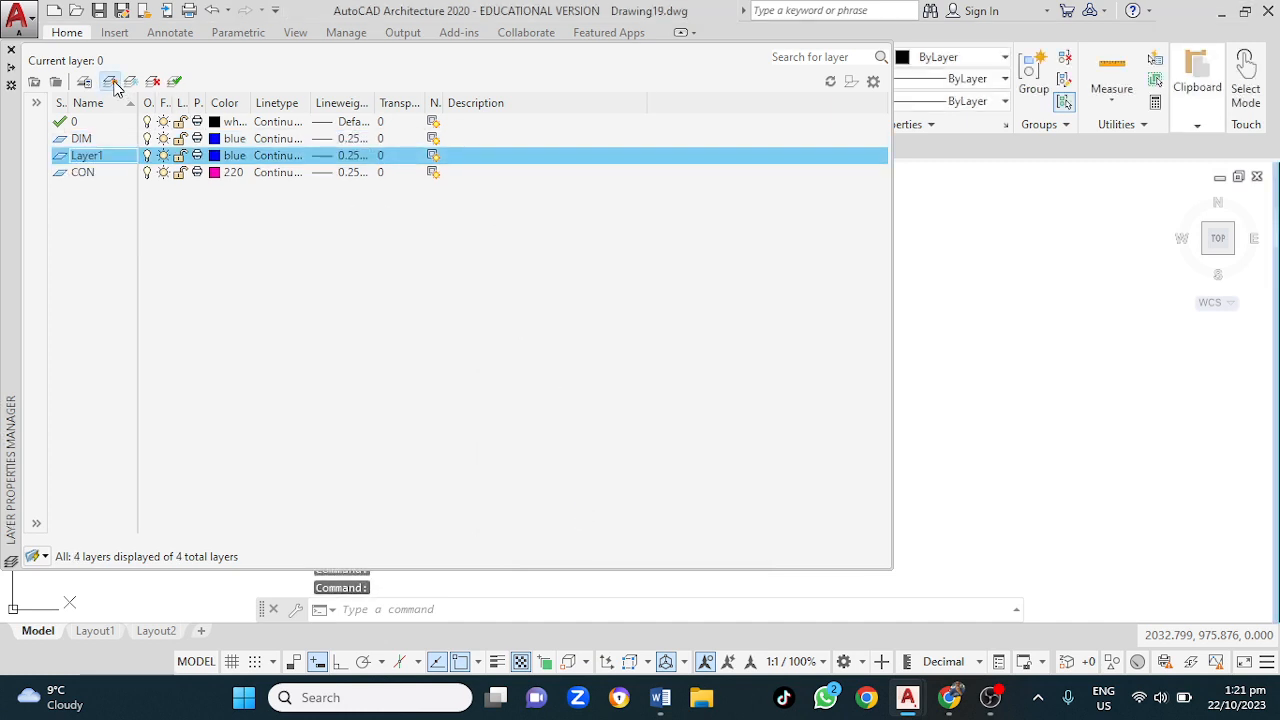
{"action": "left_click", "coordinate": [110, 82]}
{"action": "left_click", "coordinate": [110, 82]}
{"action": "left_click", "coordinate": [110, 82]}
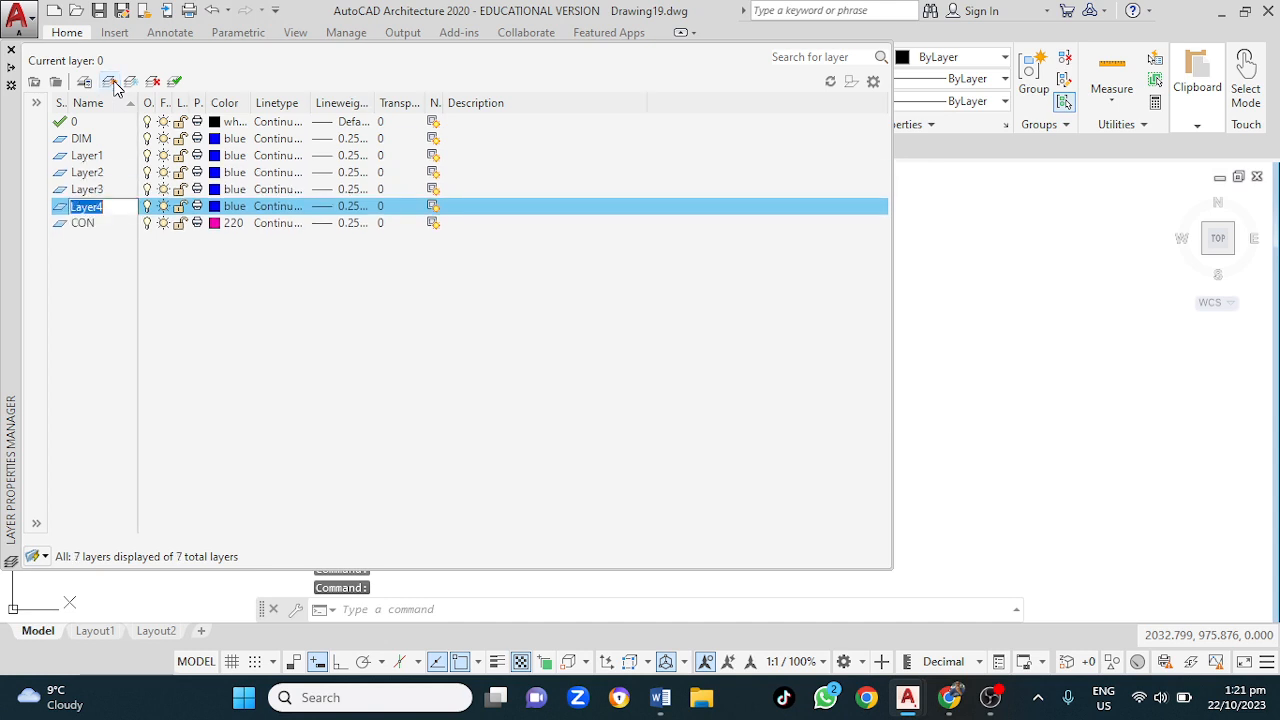
Step: Rename Layer1 as CENTRE LINE and set its colour to green
{"action": "left_click", "coordinate": [109, 160]}
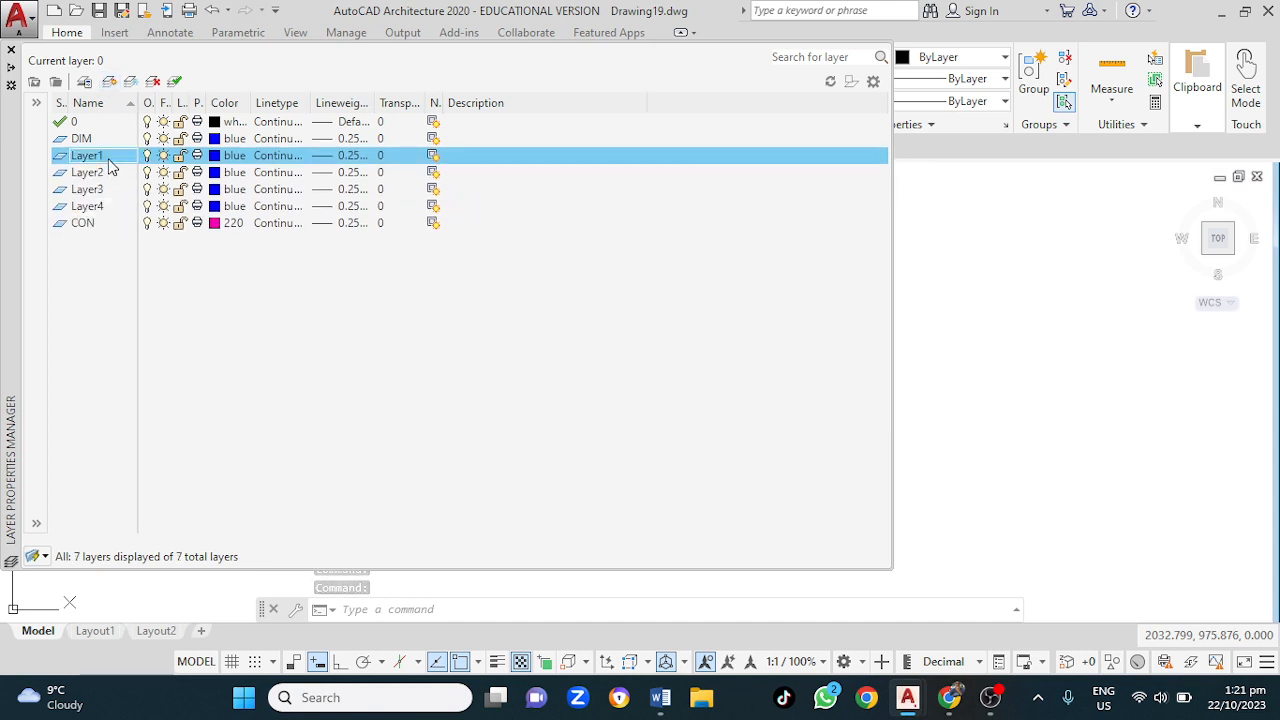
{"action": "left_click", "coordinate": [94, 157]}
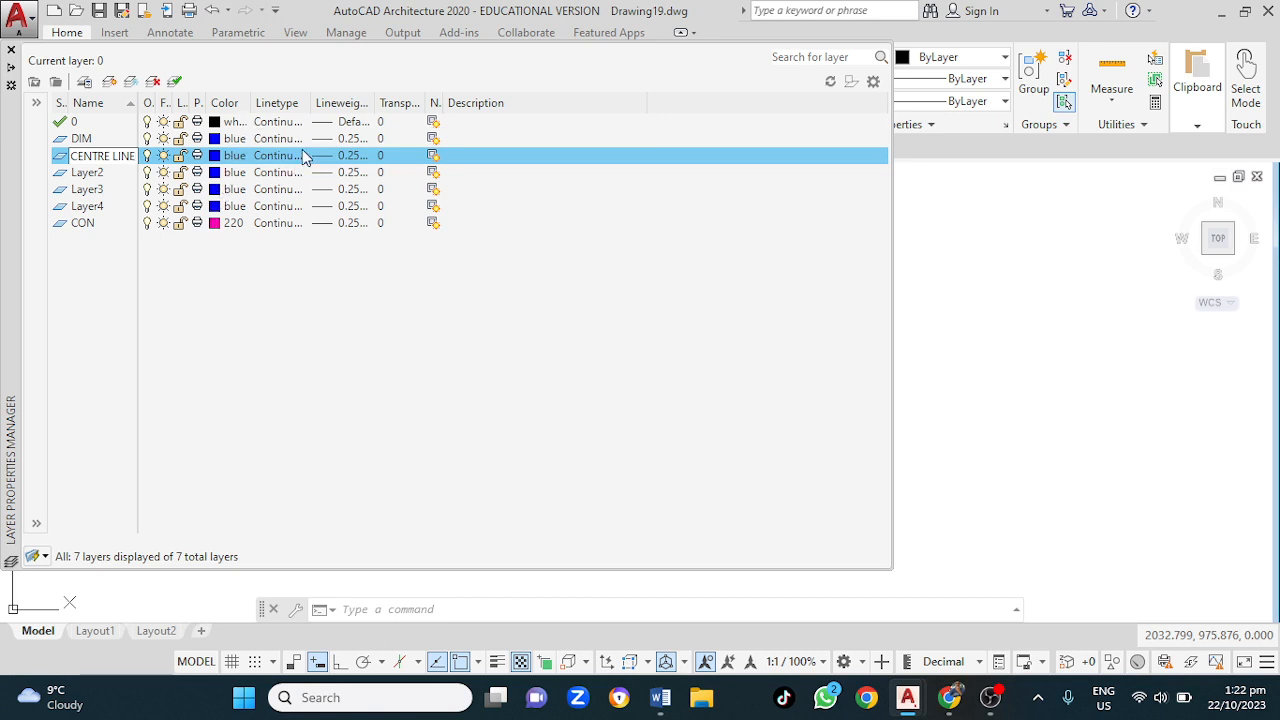
{"action": "left_click", "coordinate": [238, 158]}
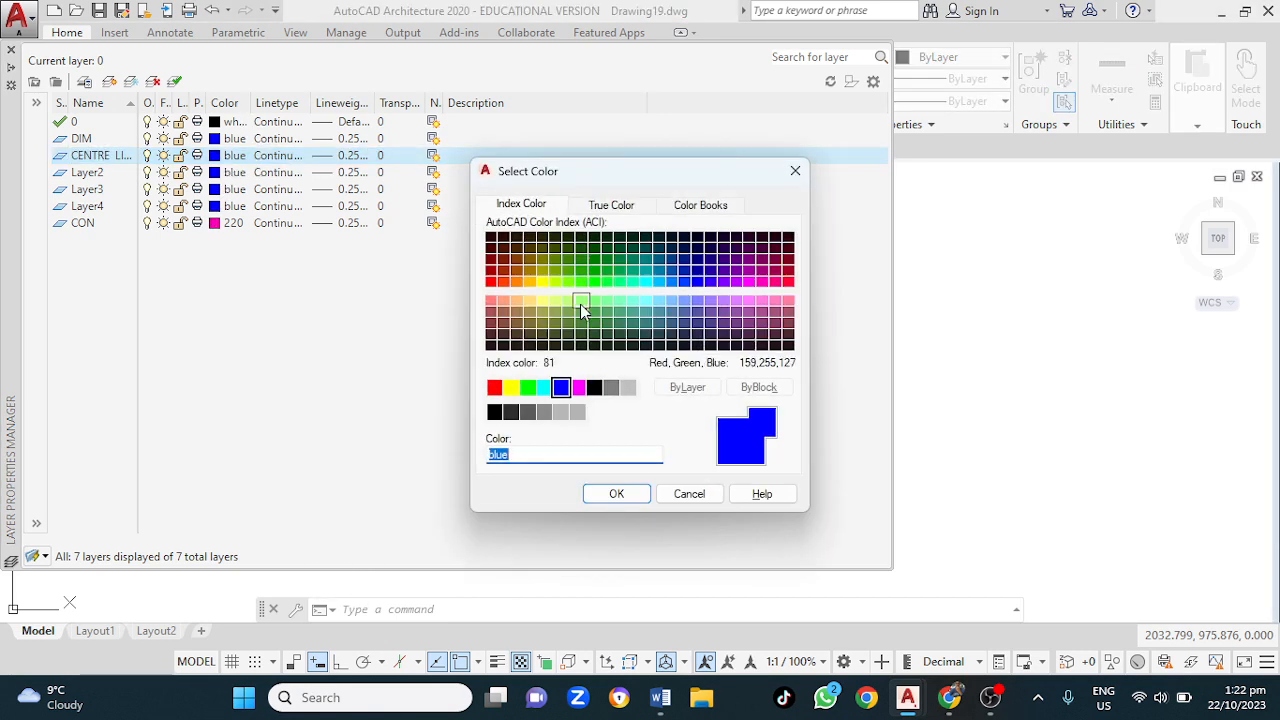
{"action": "left_click", "coordinate": [529, 390]}
{"action": "left_click", "coordinate": [617, 493]}
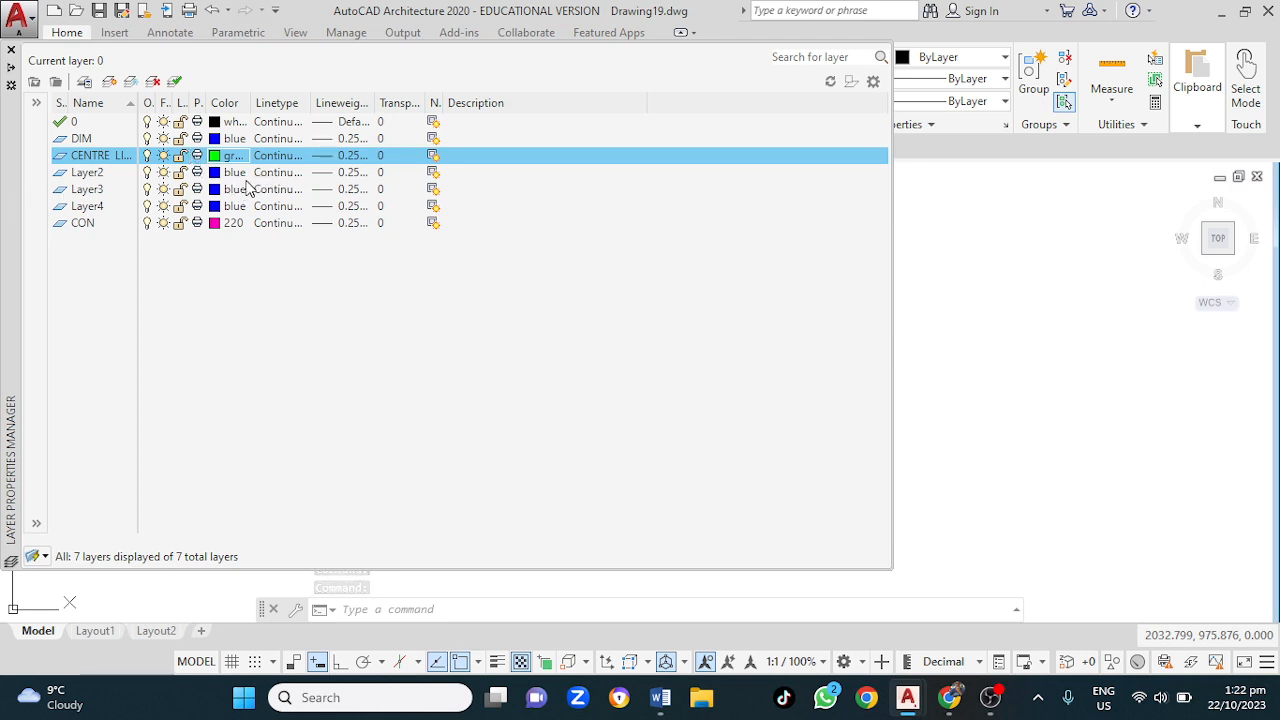
Step: Make Layer2 the current layer and rename it as HATCH
{"action": "left_click", "coordinate": [107, 177]}
{"action": "double_click", "coordinate": [107, 177]}
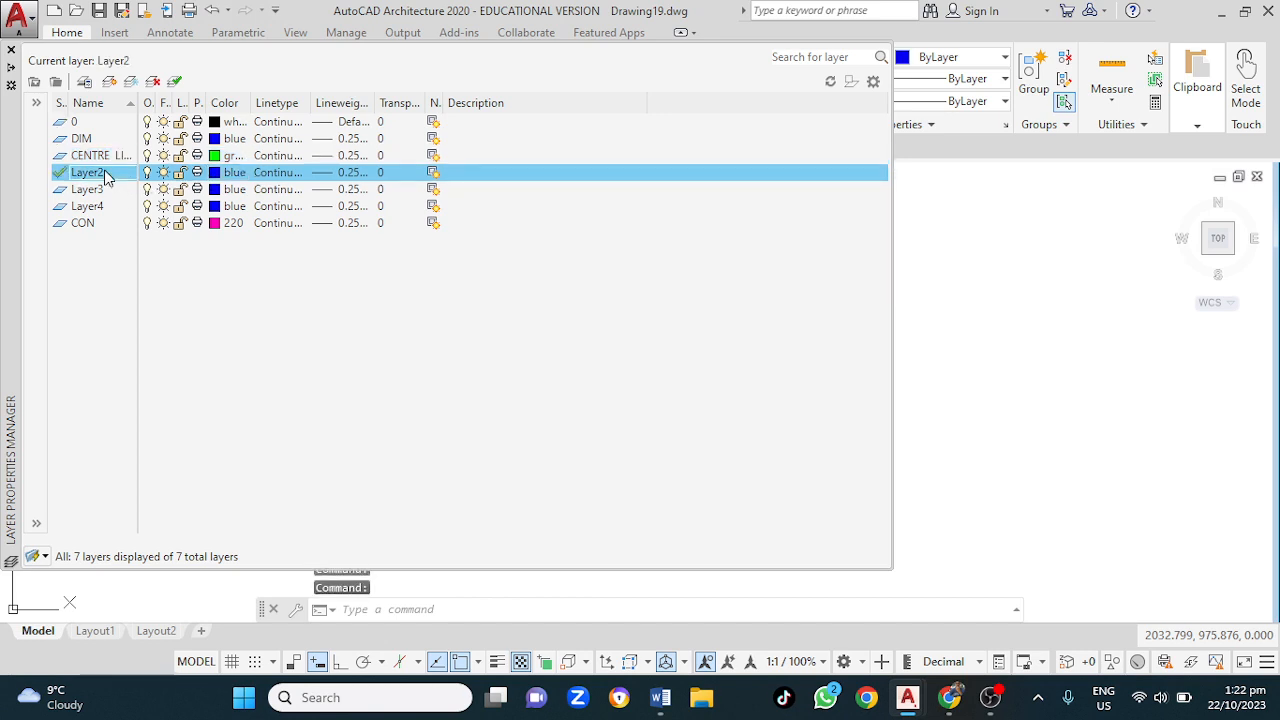
{"action": "left_click", "coordinate": [105, 173]}
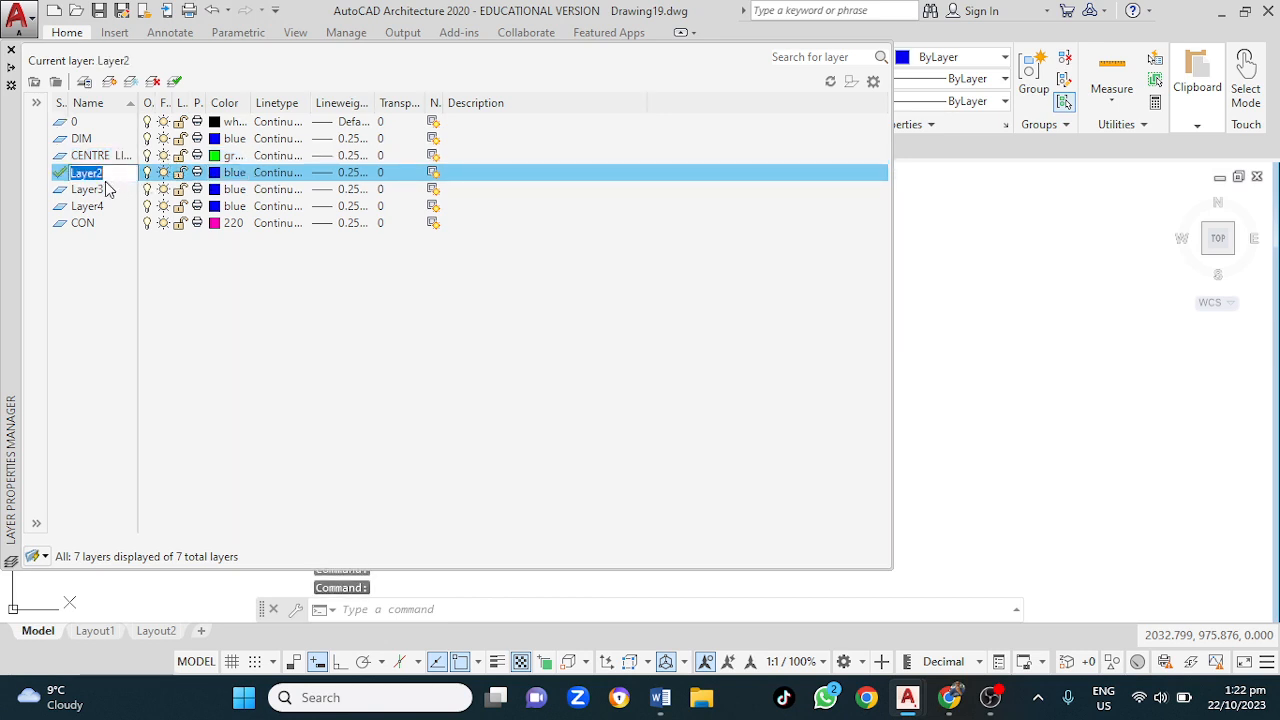
{"action": "key", "text": "BackSpace"}
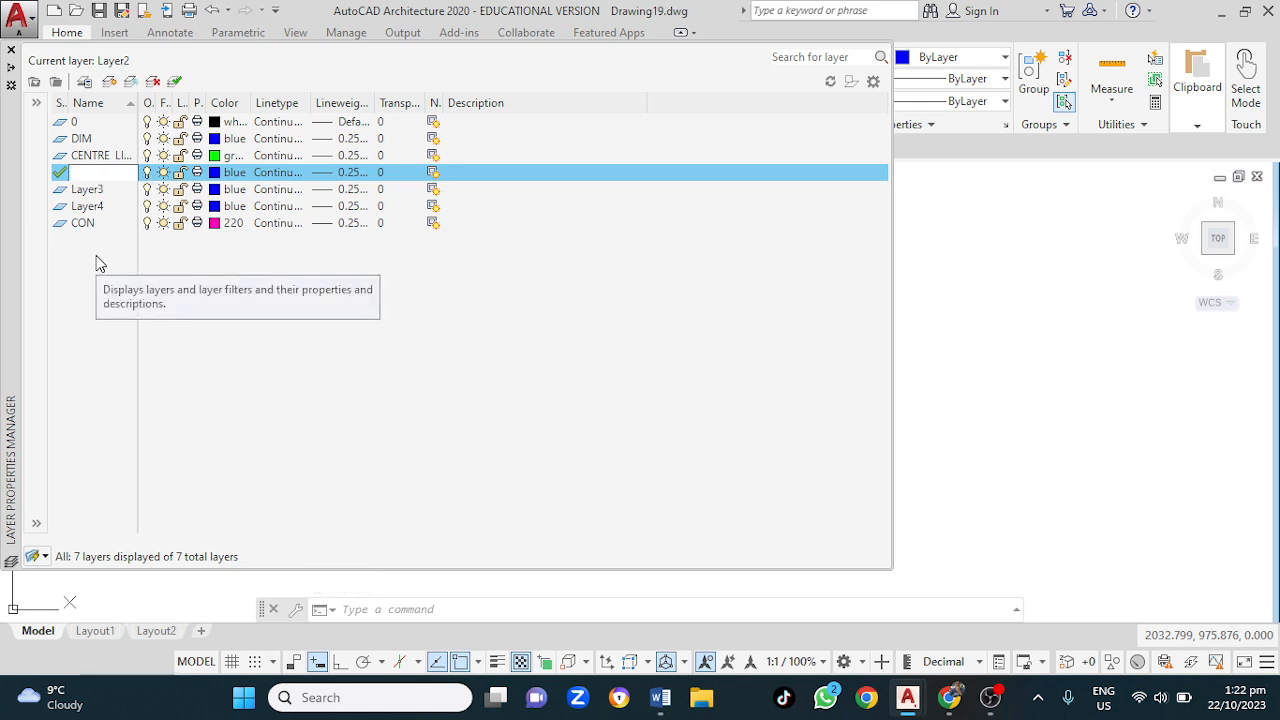
{"action": "key", "text": "Return"}
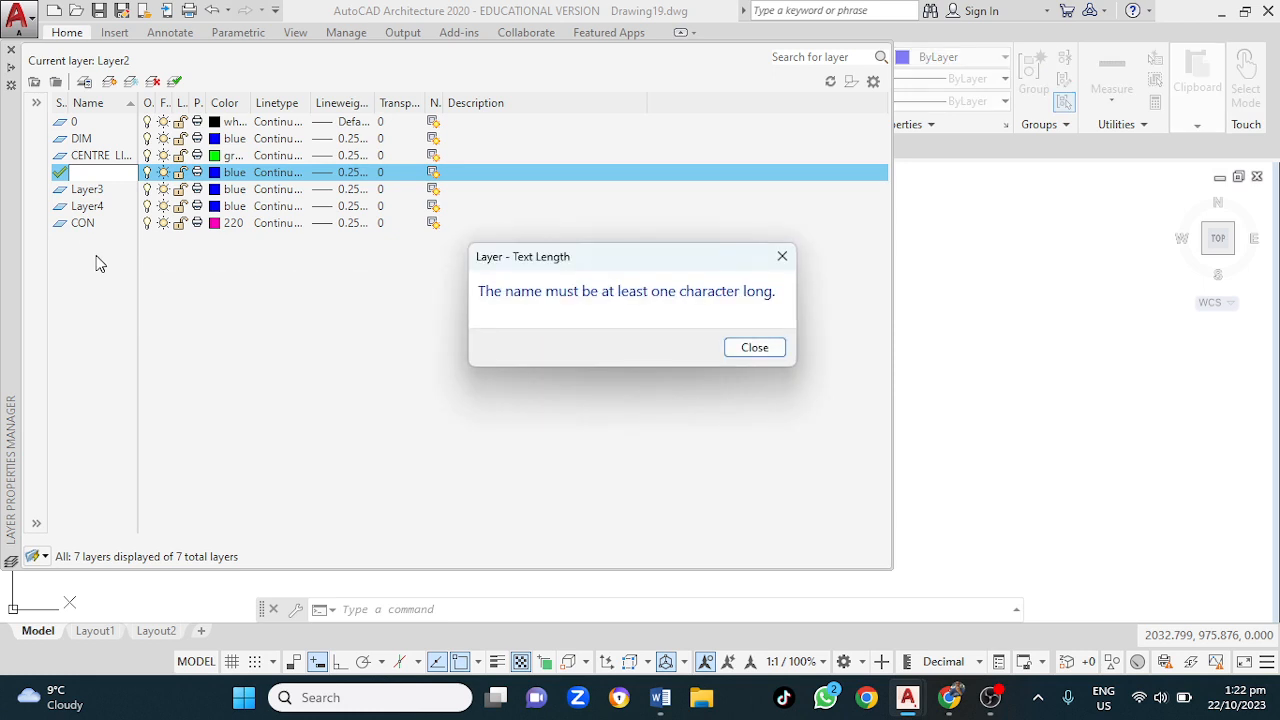
{"action": "left_click", "coordinate": [755, 348]}
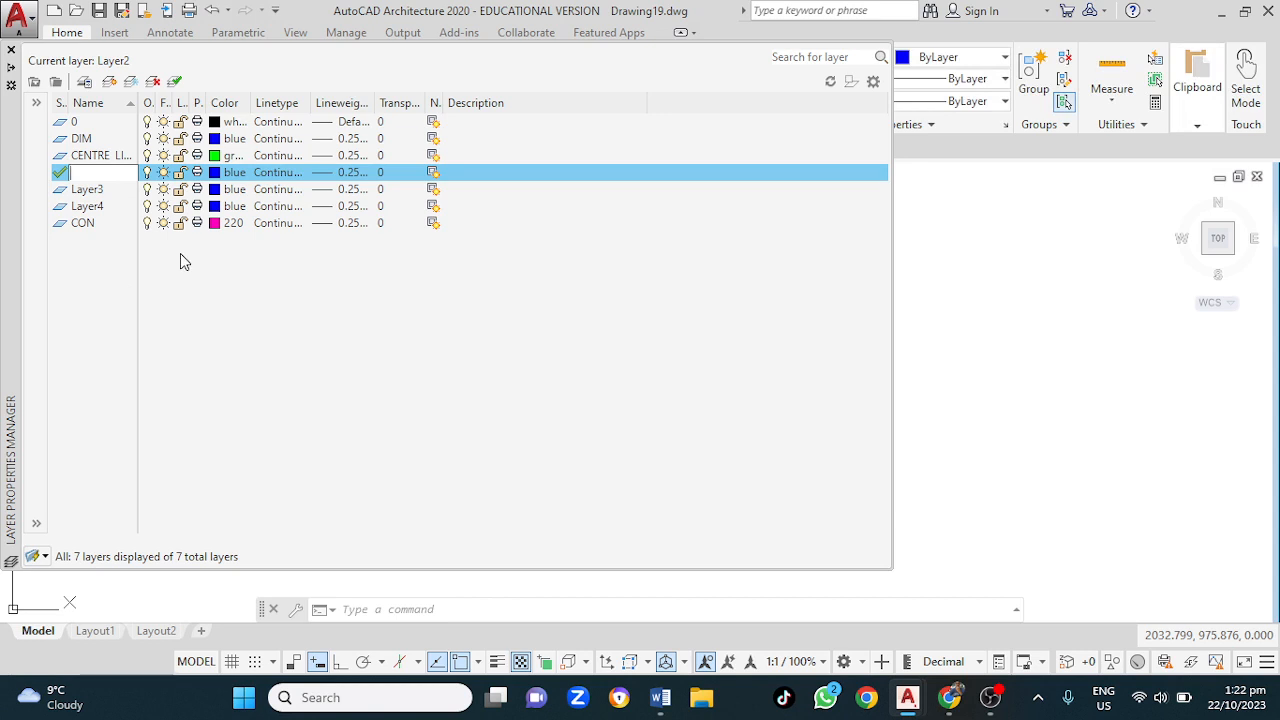
{"action": "type", "text": "HA"}
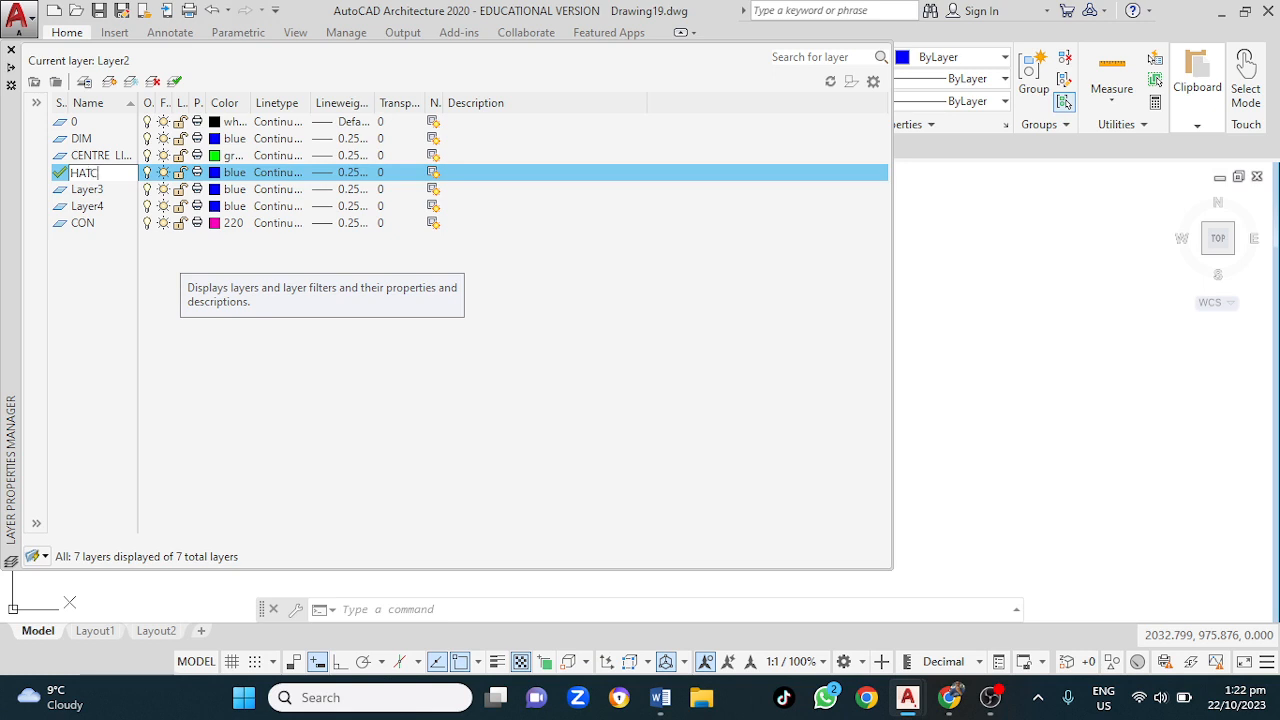
{"action": "key", "text": "BackSpace"}
{"action": "key", "text": "BackSpace"}
{"action": "key", "text": "BackSpace"}
{"action": "key", "text": "BackSpace"}
{"action": "key", "text": "BackSpace"}
{"action": "type", "text": "HATCH"}
Step: Set the HATCH layer's colour to index colour 22
{"action": "left_click", "coordinate": [214, 172]}
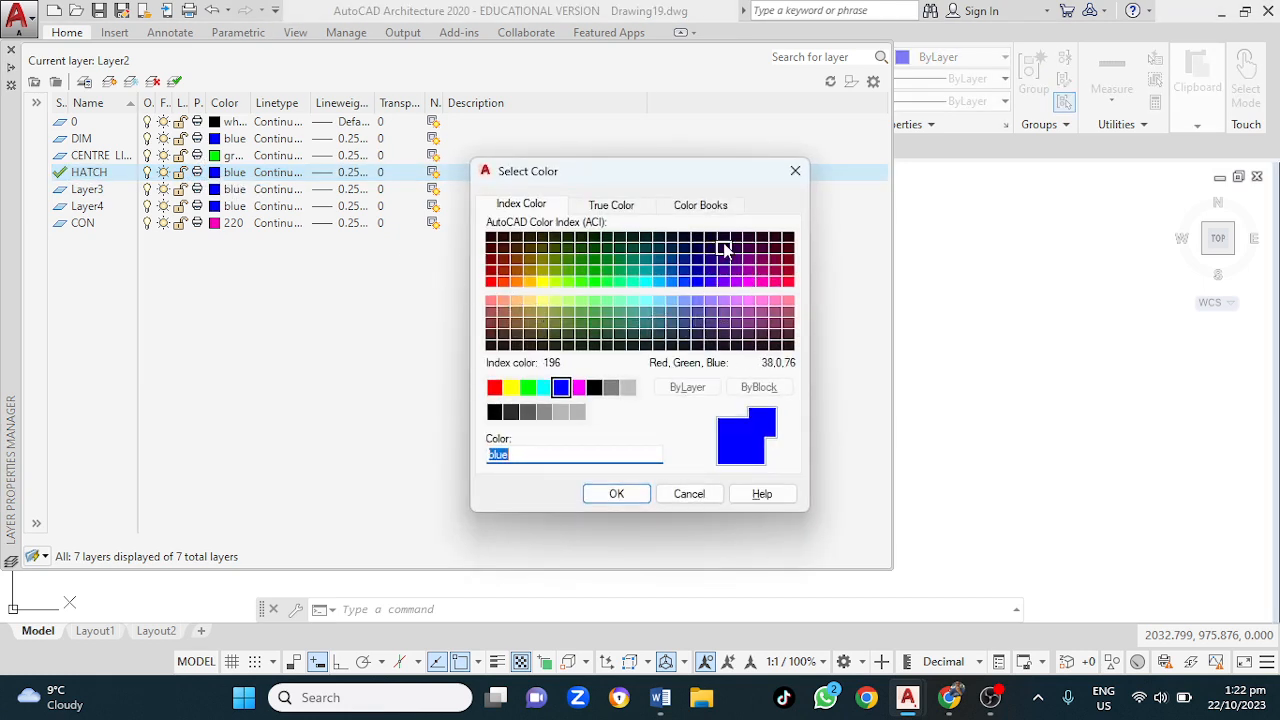
{"action": "left_click", "coordinate": [787, 271]}
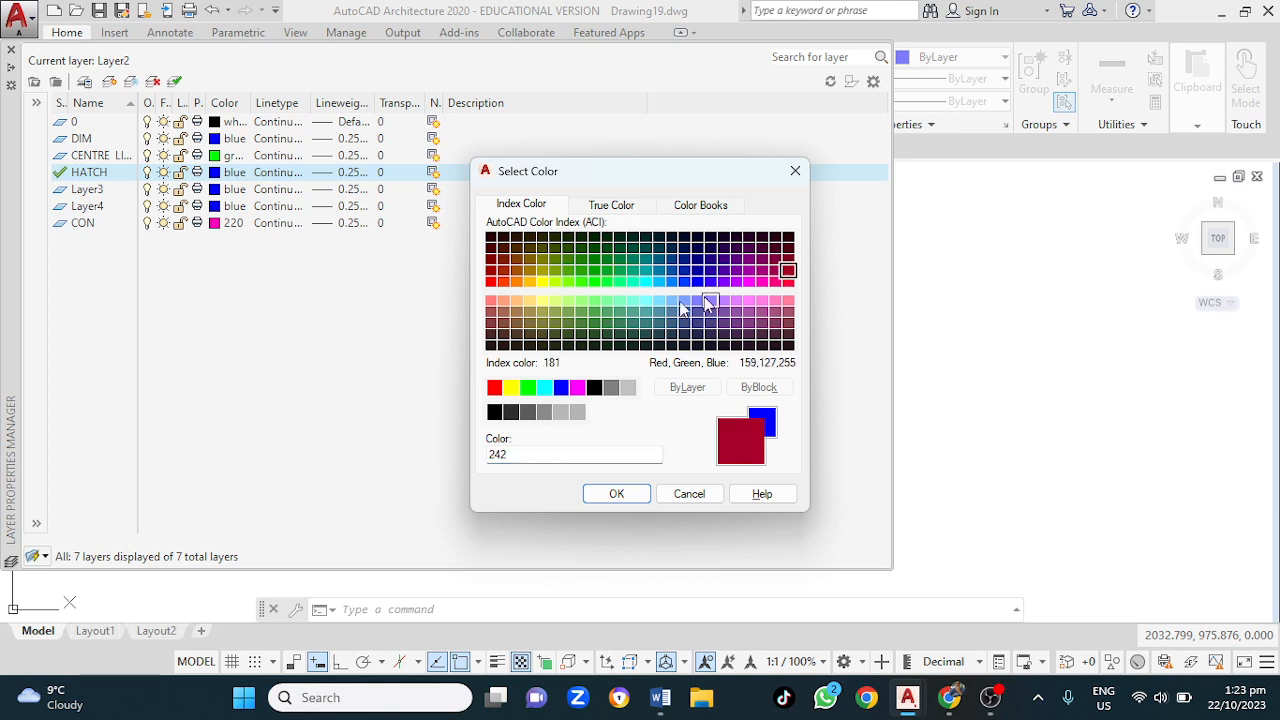
{"action": "left_click", "coordinate": [509, 276]}
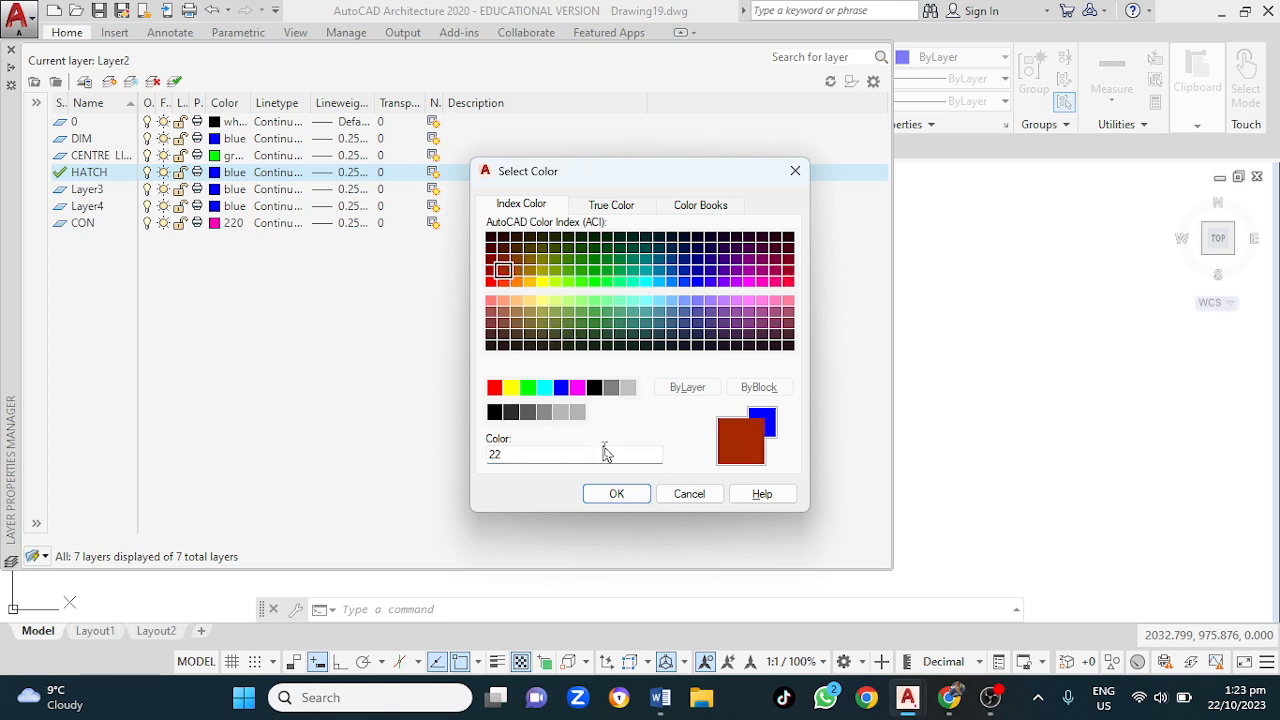
{"action": "left_click", "coordinate": [614, 493]}
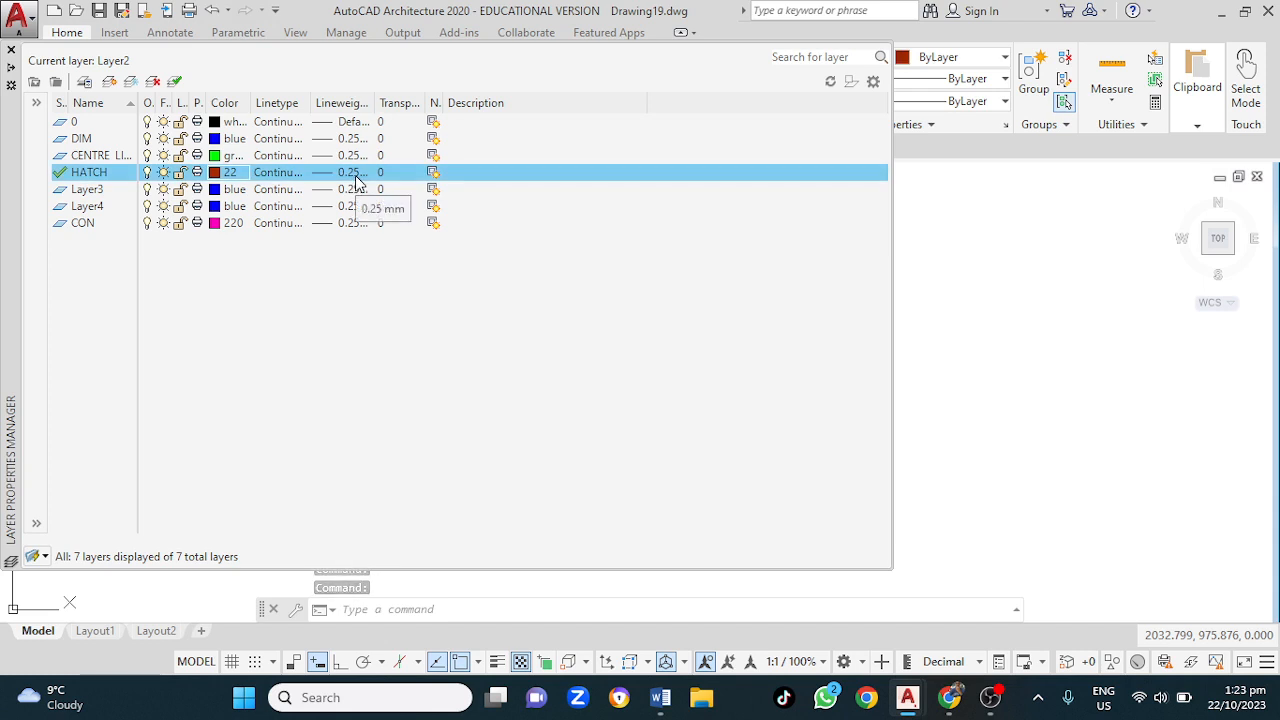
{"action": "left_click", "coordinate": [356, 224]}
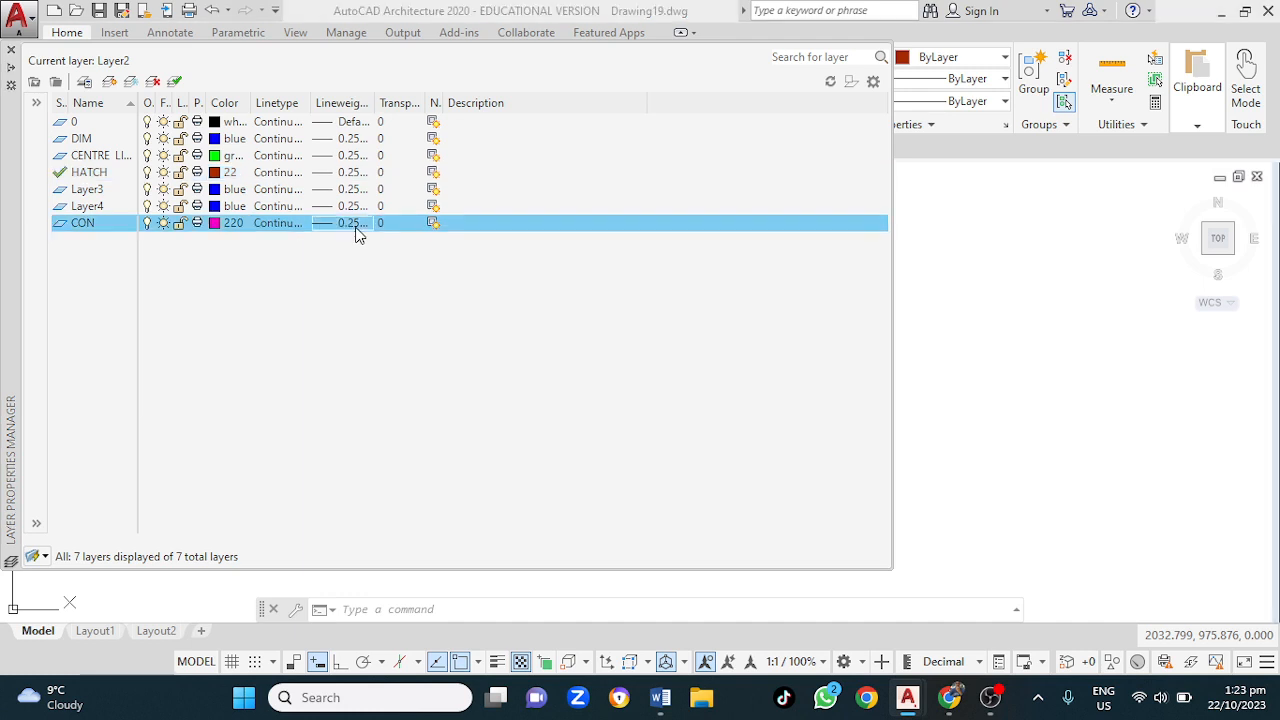
{"action": "left_click", "coordinate": [737, 190]}
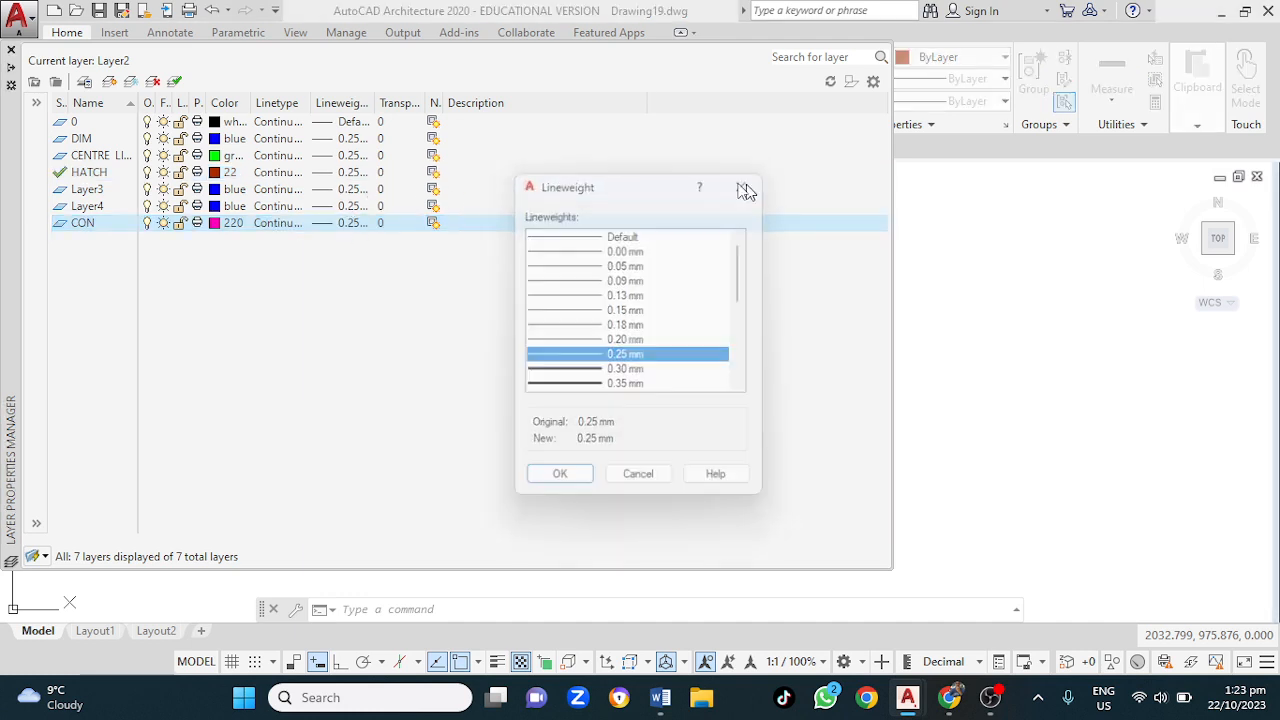
{"action": "left_click", "coordinate": [288, 174]}
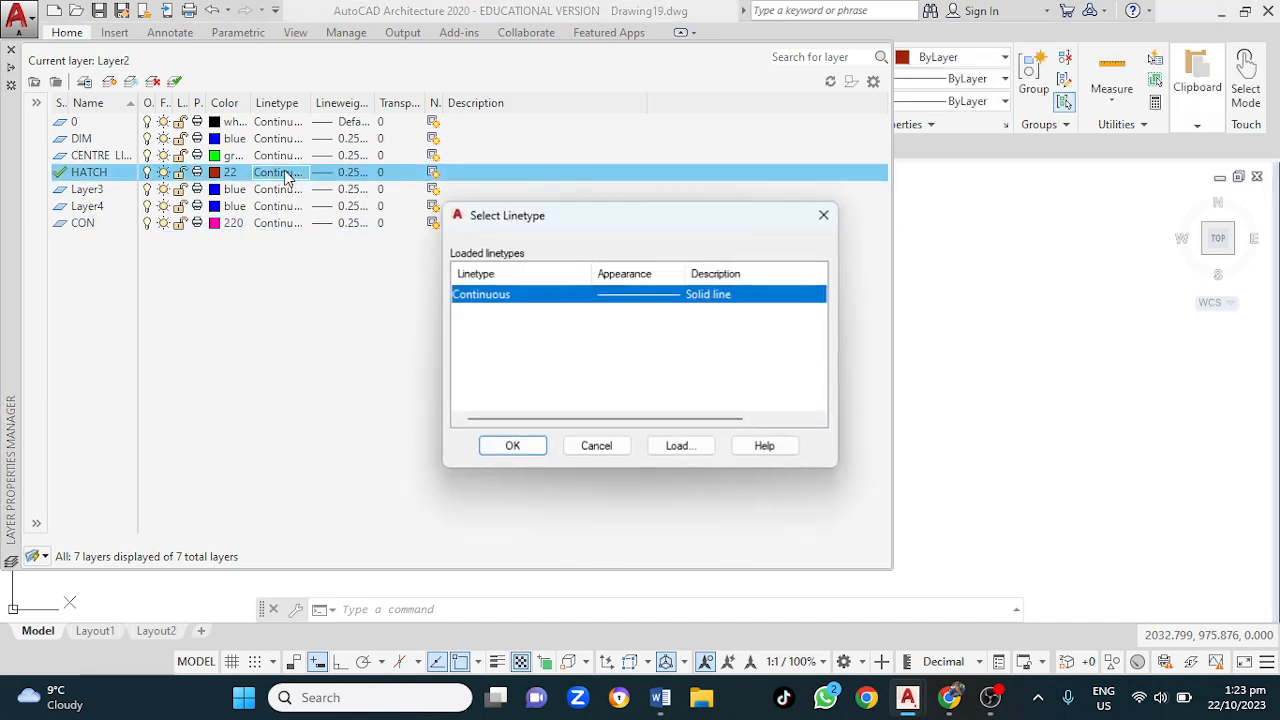
{"action": "left_click", "coordinate": [824, 214]}
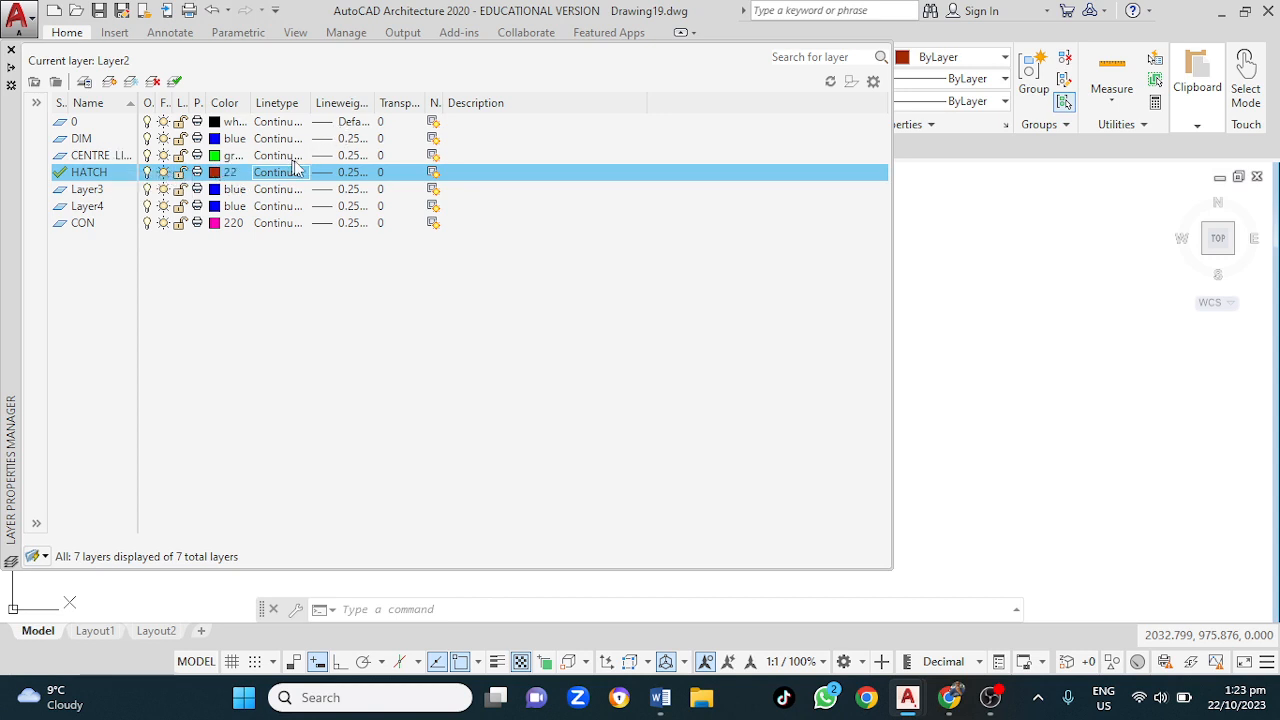
Step: Set the CENTRE LINE layer's lineweight to 0.30 mm
{"action": "left_click", "coordinate": [348, 157]}
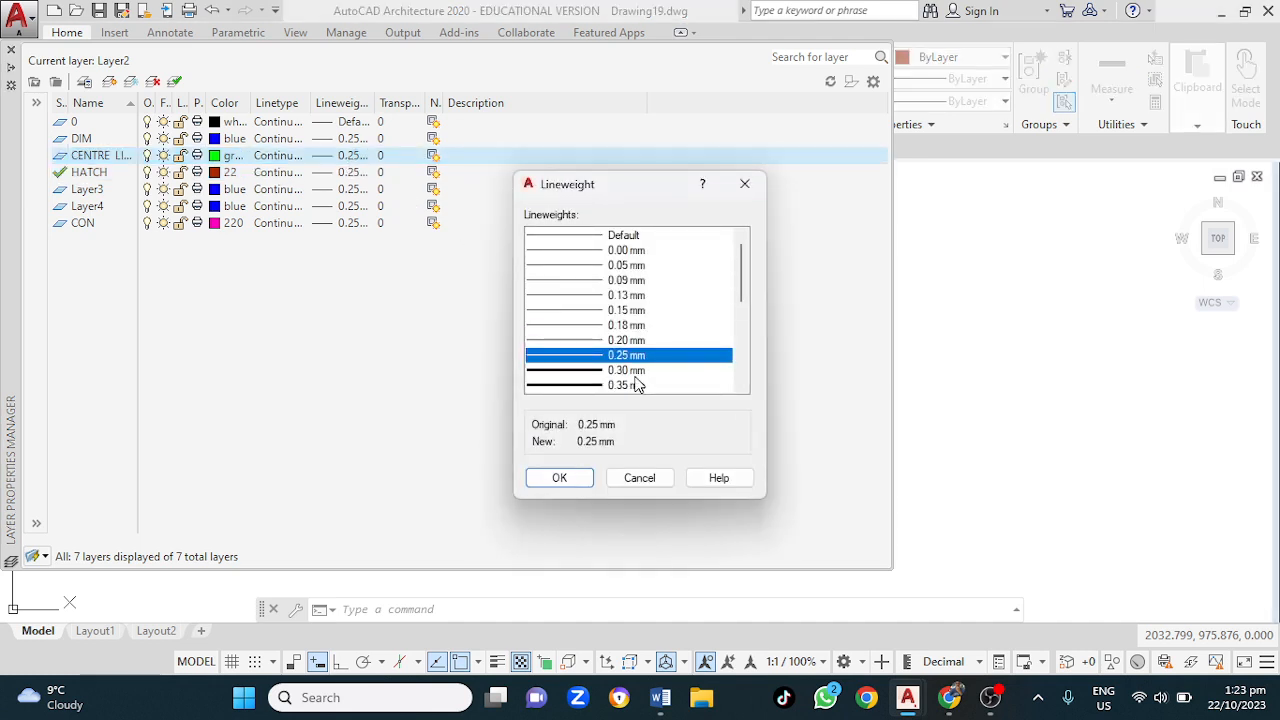
{"action": "left_click", "coordinate": [625, 370]}
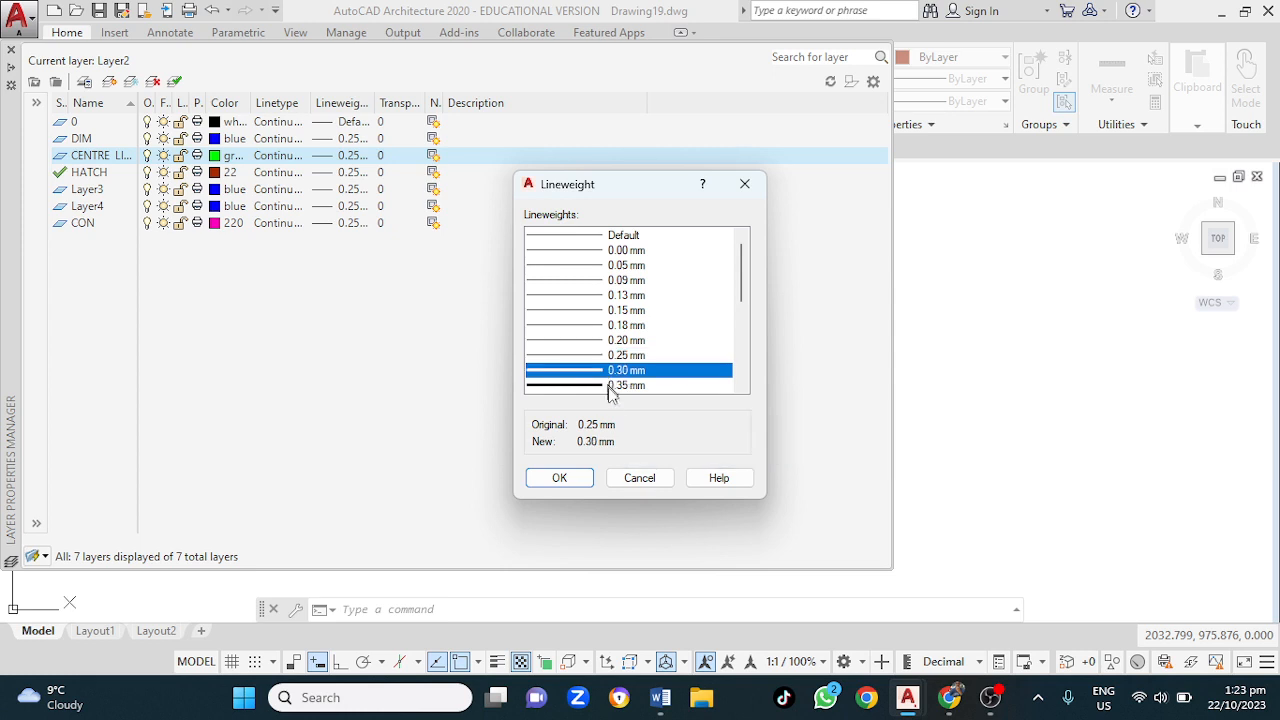
{"action": "left_click", "coordinate": [557, 479]}
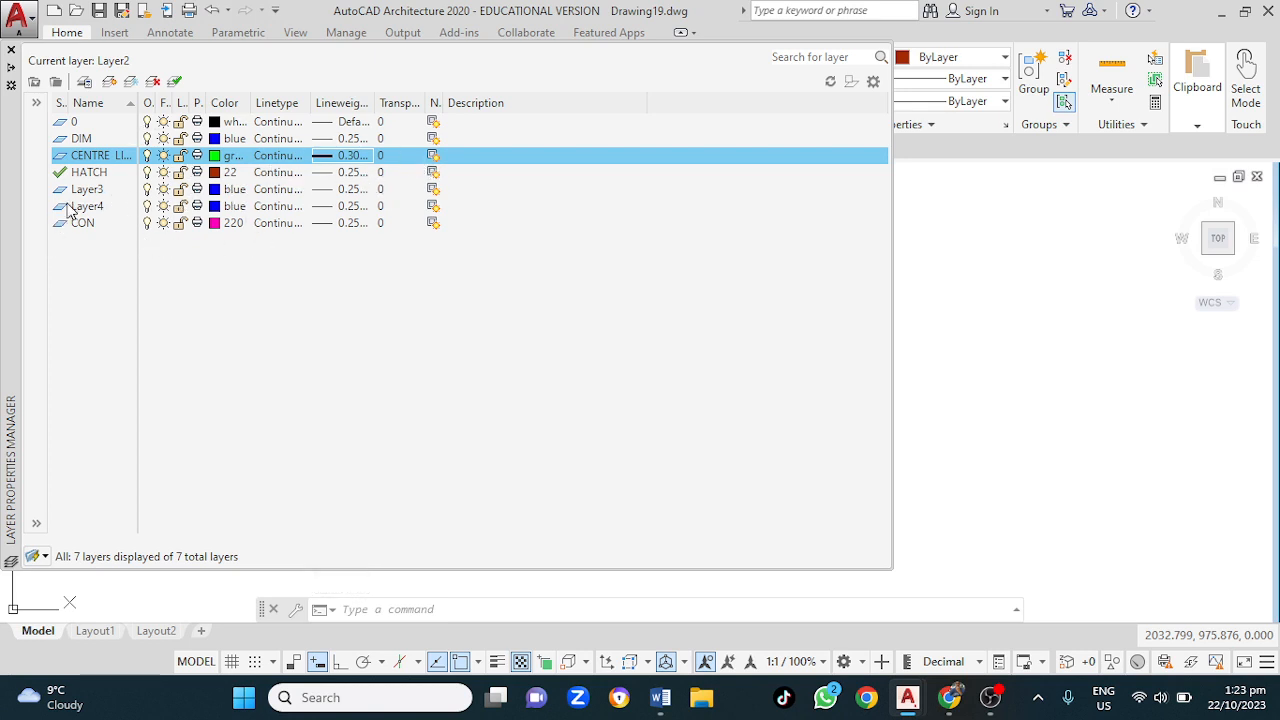
Step: Make Layer3 the current layer and rename it as BROKEN LINE
{"action": "double_click", "coordinate": [116, 193]}
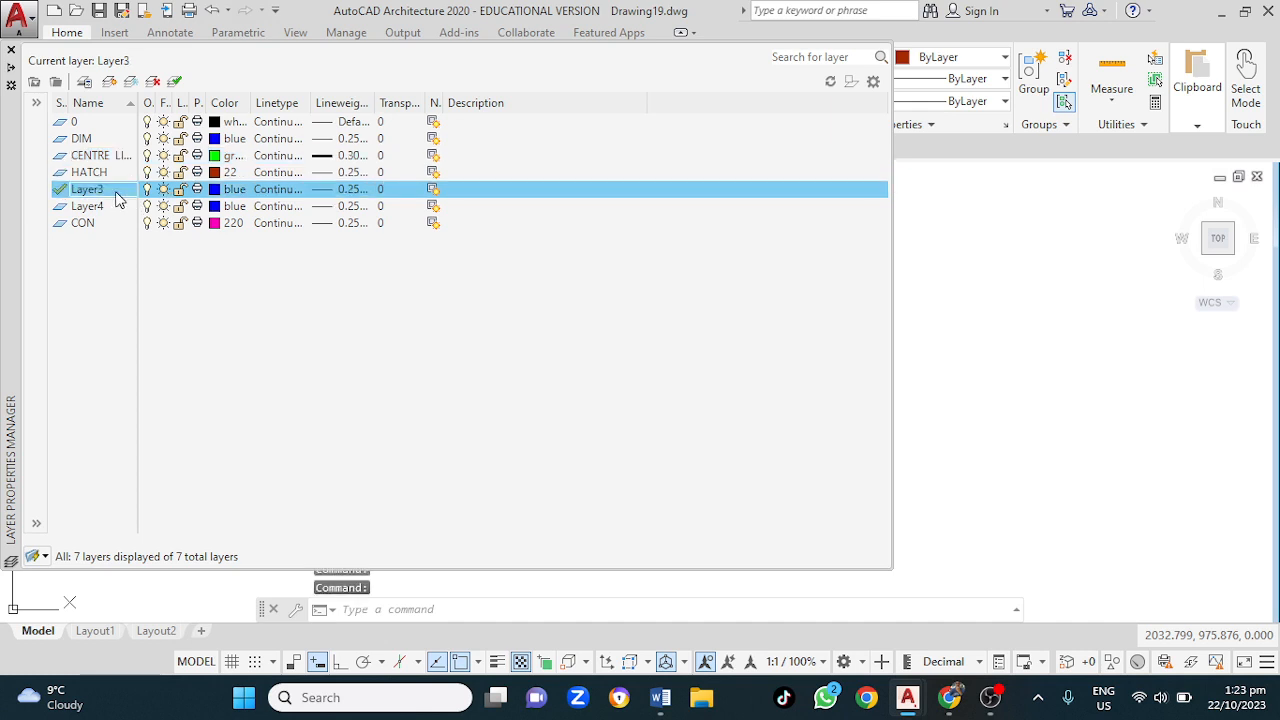
{"action": "left_click", "coordinate": [116, 189]}
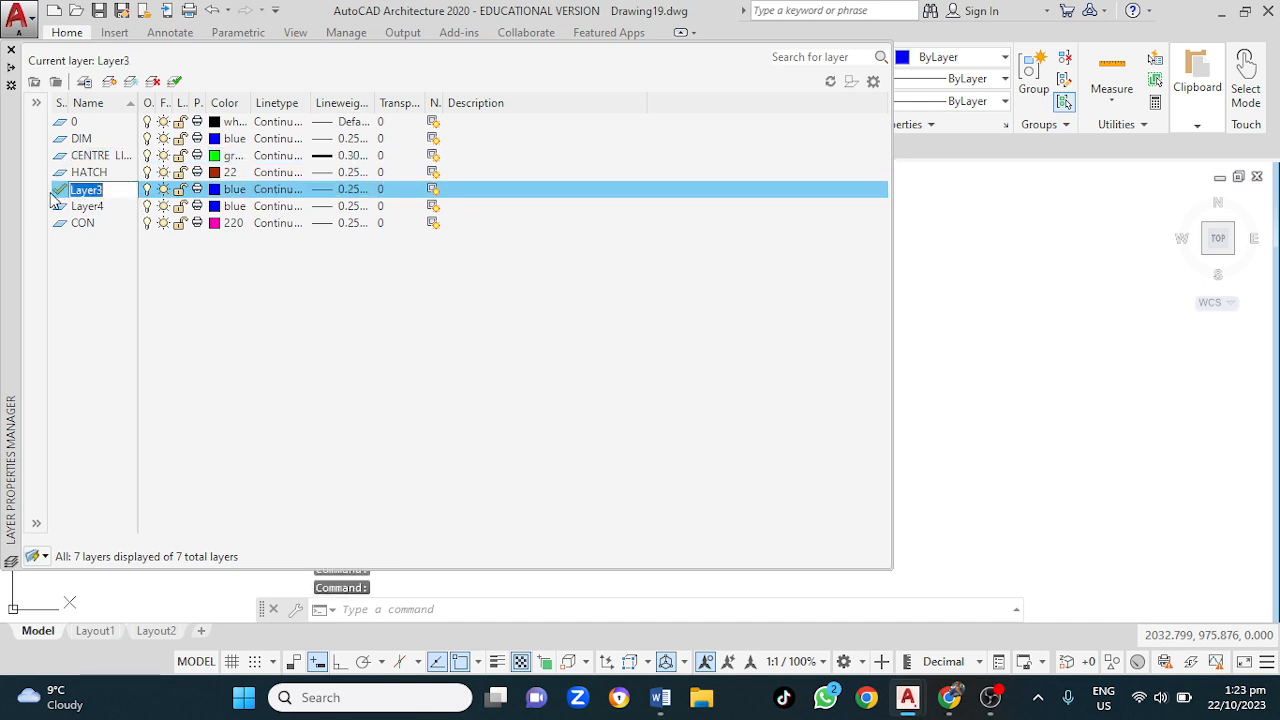
{"action": "key", "text": "BackSpace"}
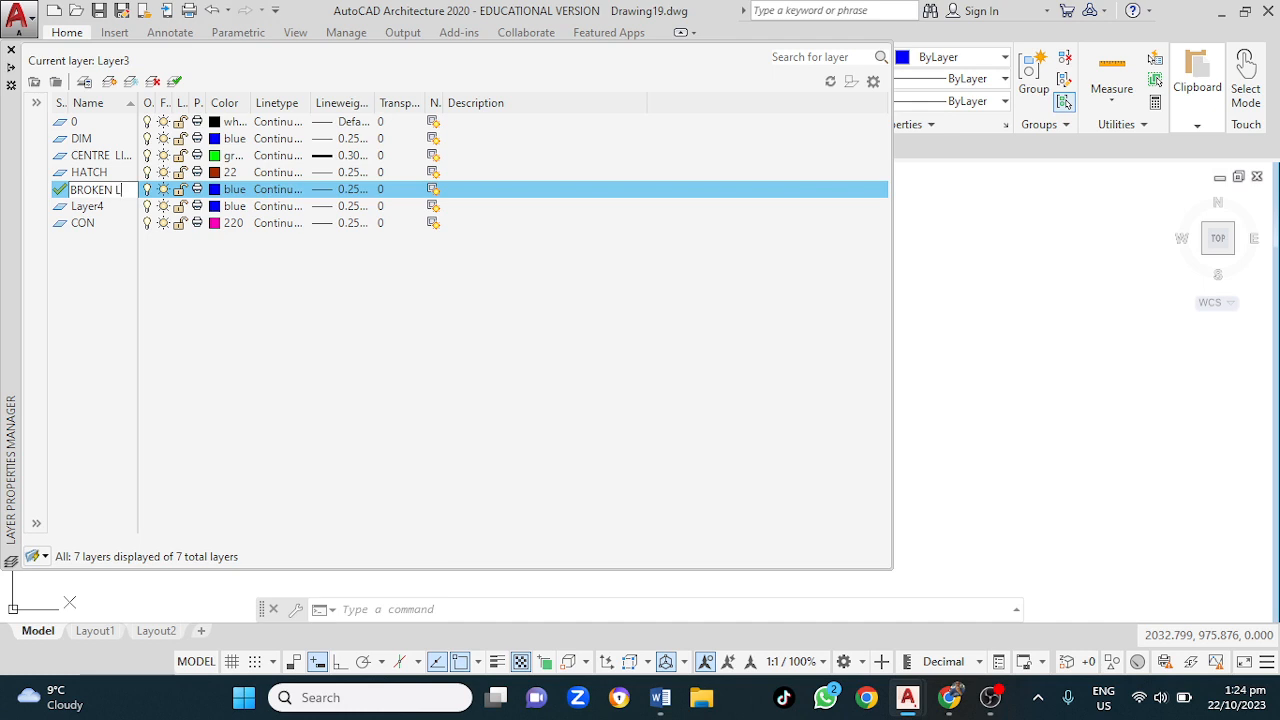
{"action": "type", "text": "E"}
Step: Set the BROKEN LINE layer's colour to index colour 9
{"action": "left_click", "coordinate": [220, 189]}
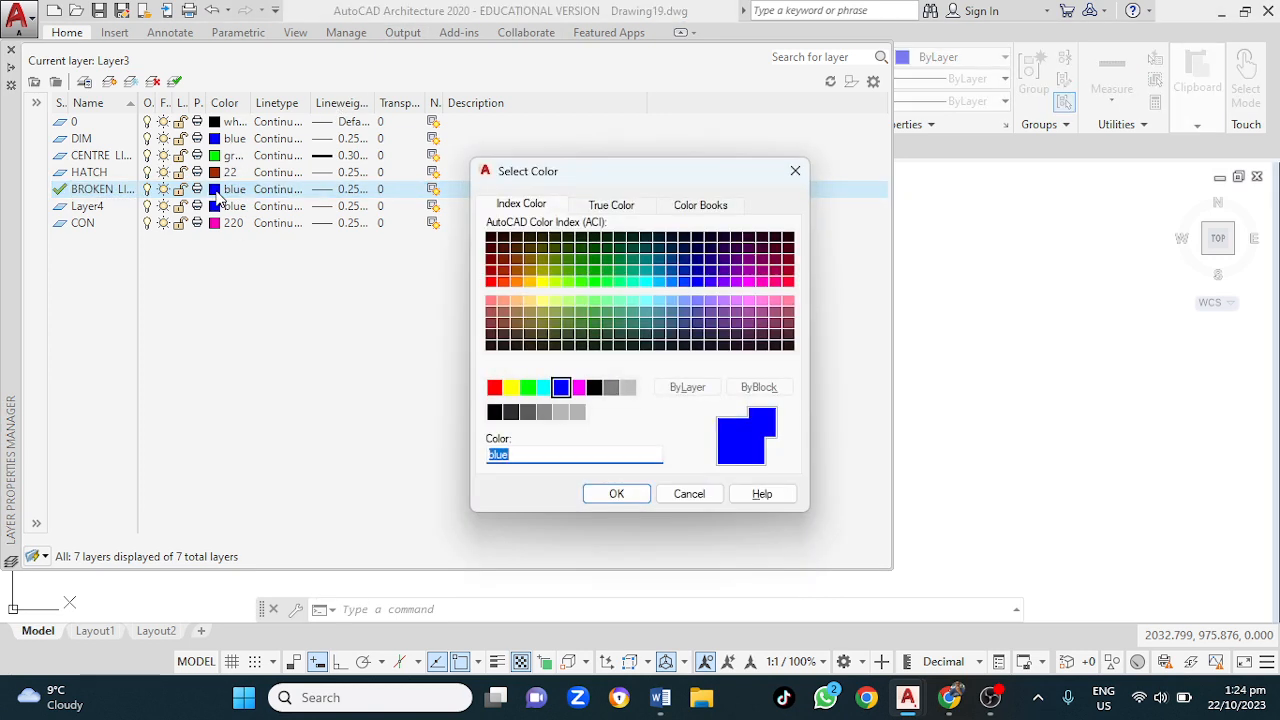
{"action": "left_click", "coordinate": [628, 388]}
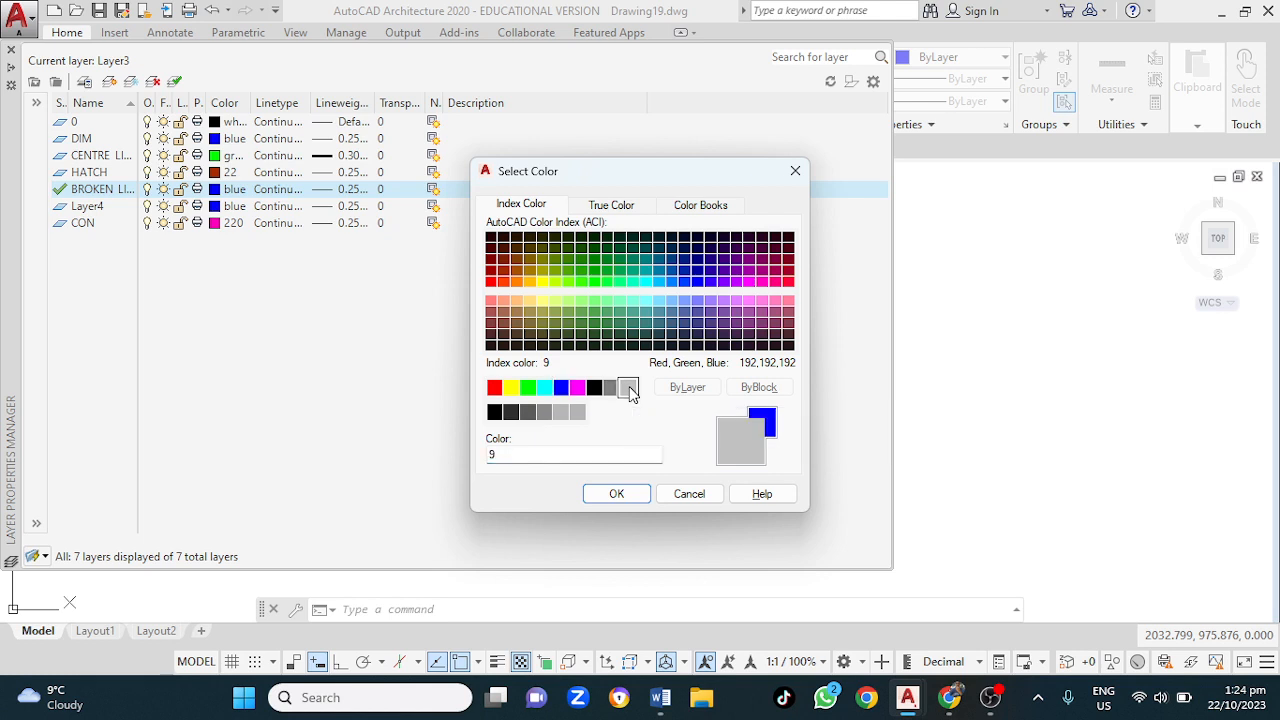
{"action": "left_click", "coordinate": [600, 494]}
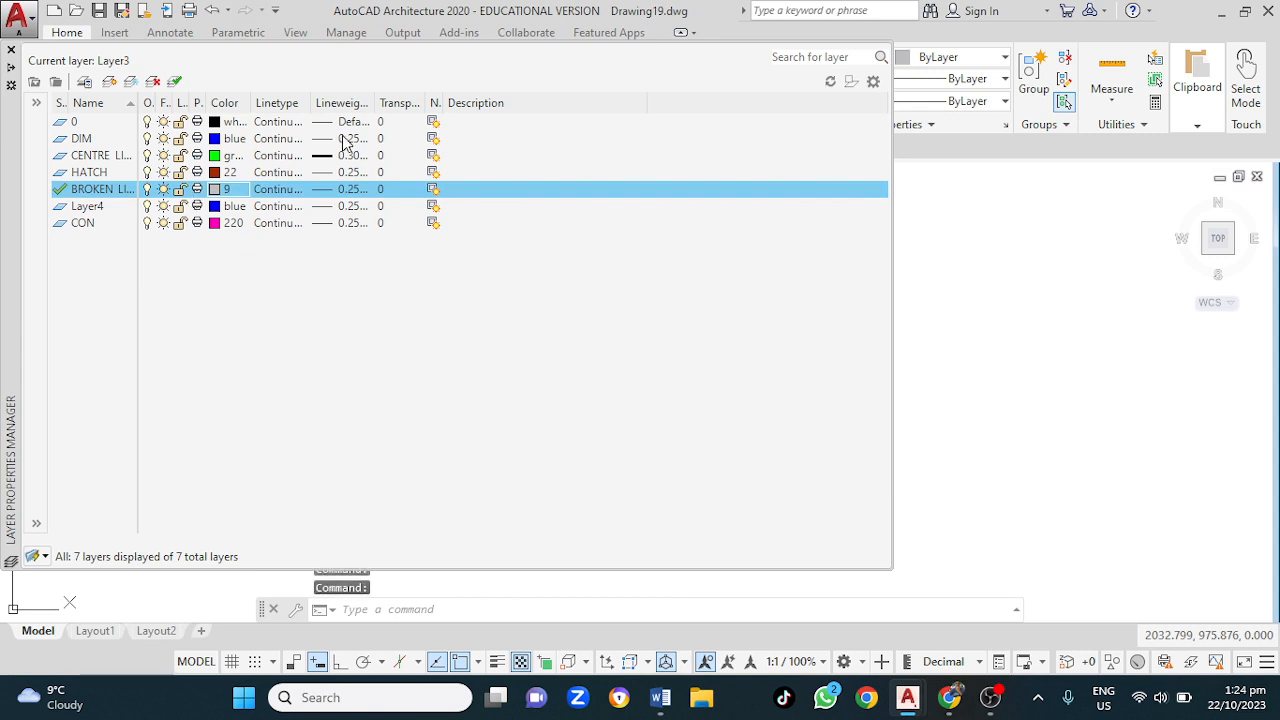
Step: Add a new layer named OUTLINE and make Layer4 the current layer
{"action": "left_click", "coordinate": [110, 82]}
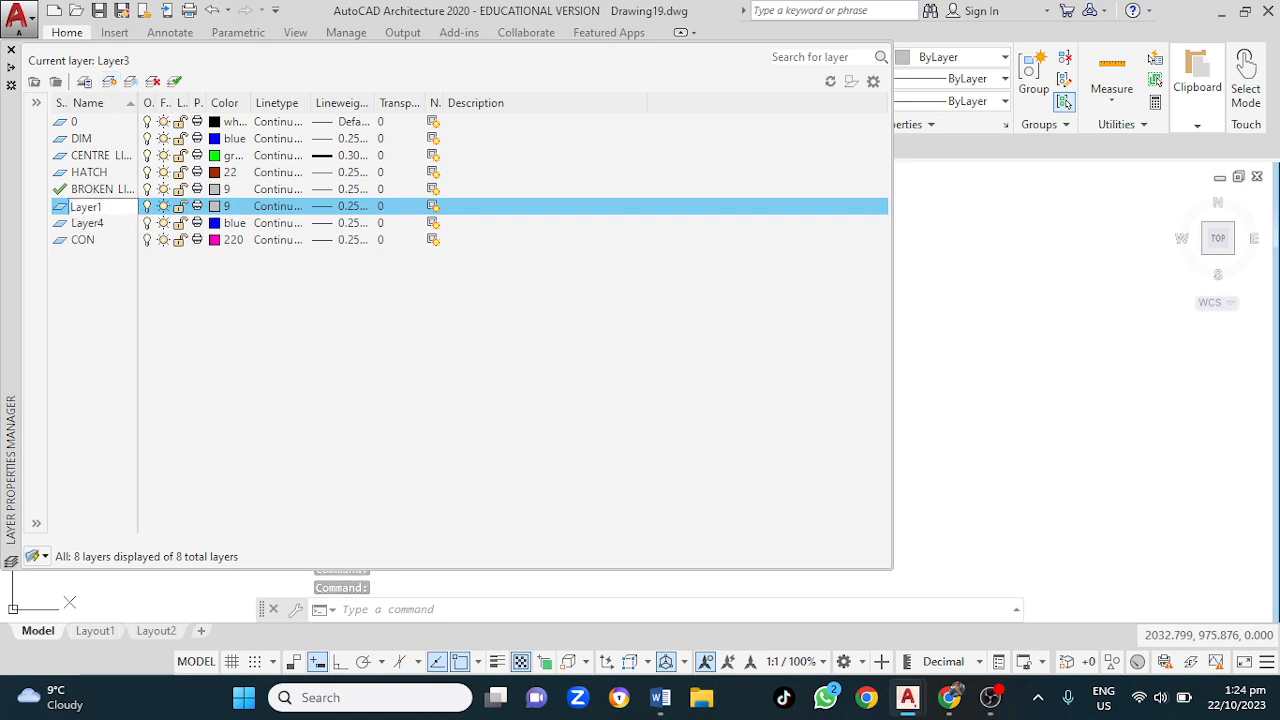
{"action": "key", "text": "BackSpace"}
{"action": "key", "text": "BackSpace"}
{"action": "key", "text": "BackSpace"}
{"action": "key", "text": "BackSpace"}
{"action": "key", "text": "BackSpace"}
{"action": "key", "text": "BackSpace"}
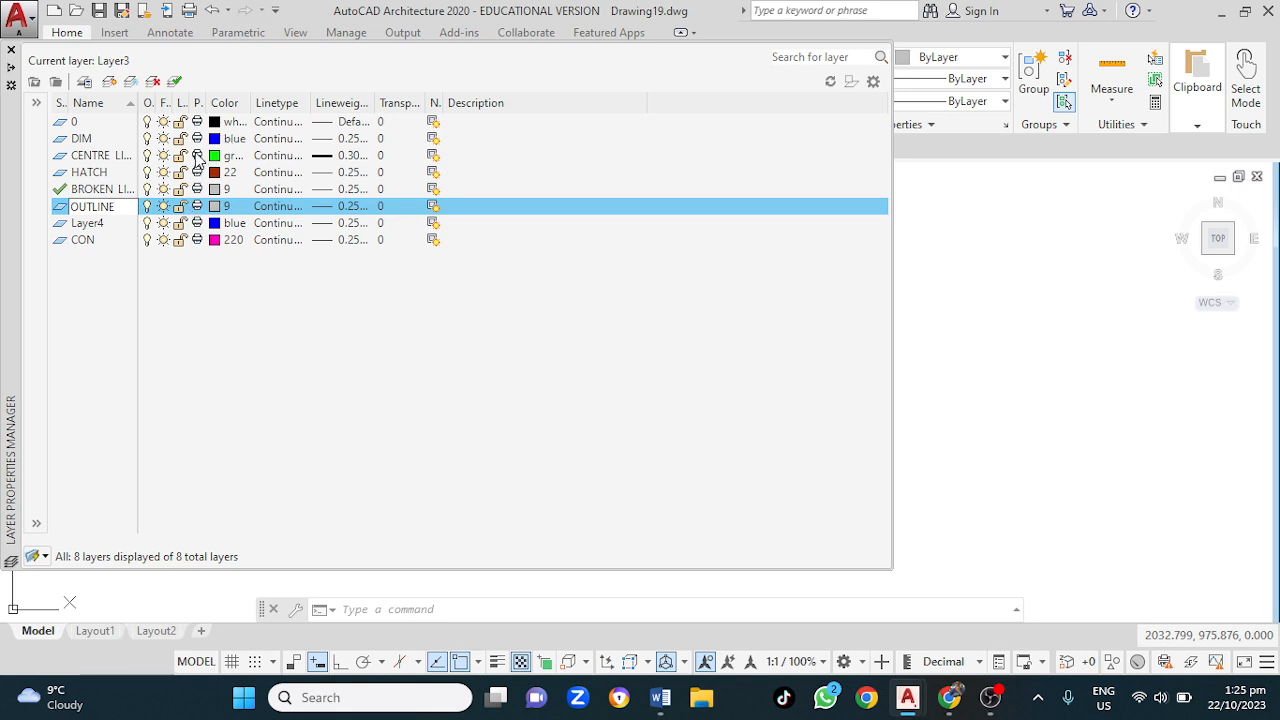
{"action": "double_click", "coordinate": [121, 225]}
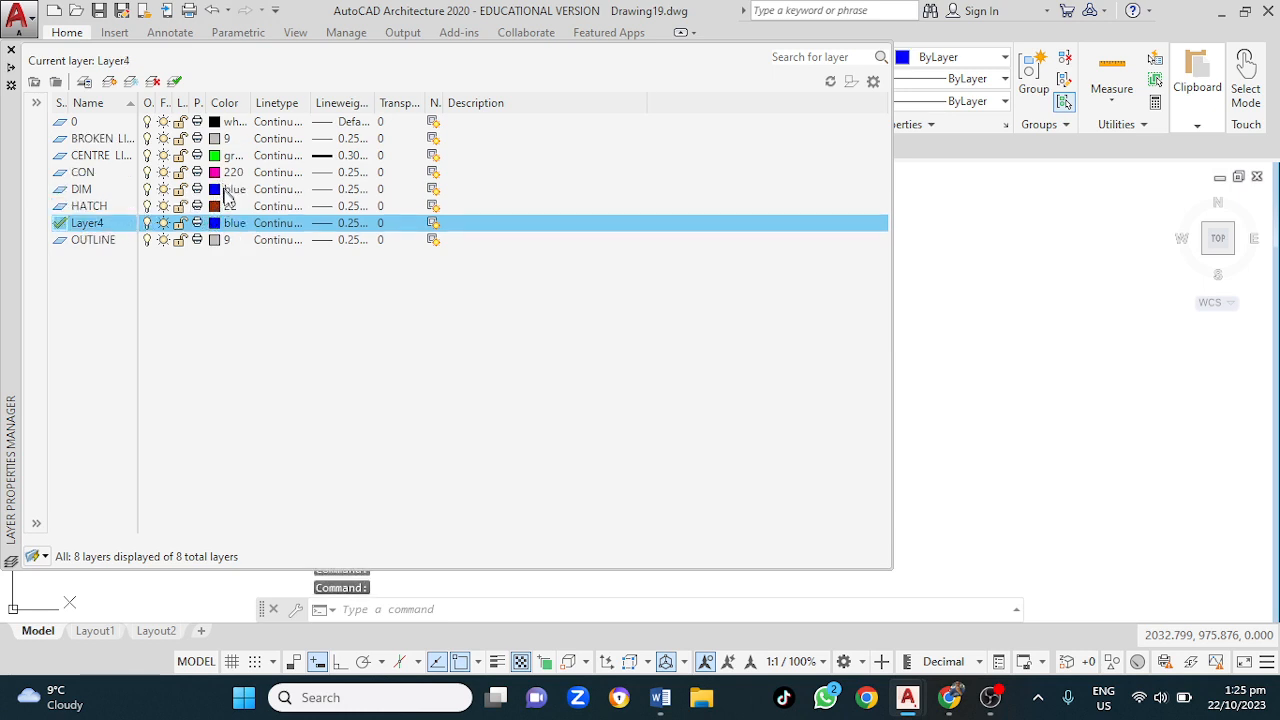
Step: Set the OUTLINE layer's colour to white and its lineweight to 0.30 mm
{"action": "left_click", "coordinate": [212, 240]}
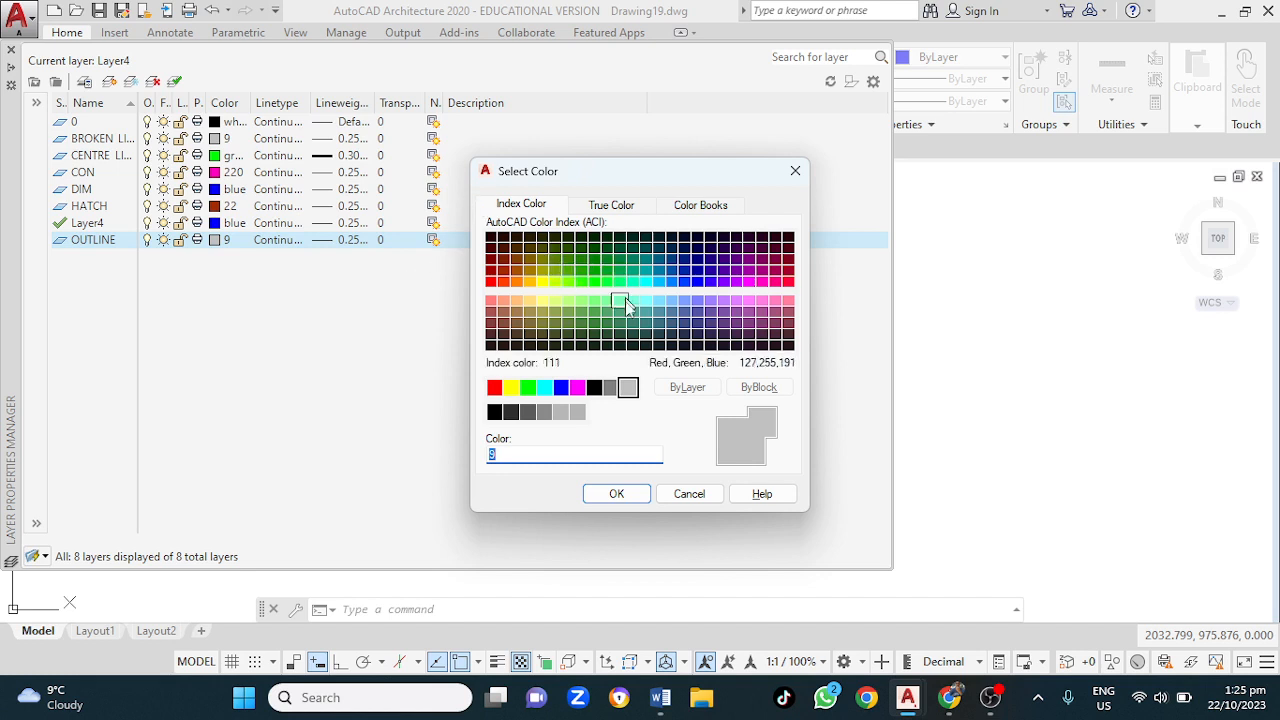
{"action": "left_click", "coordinate": [594, 387]}
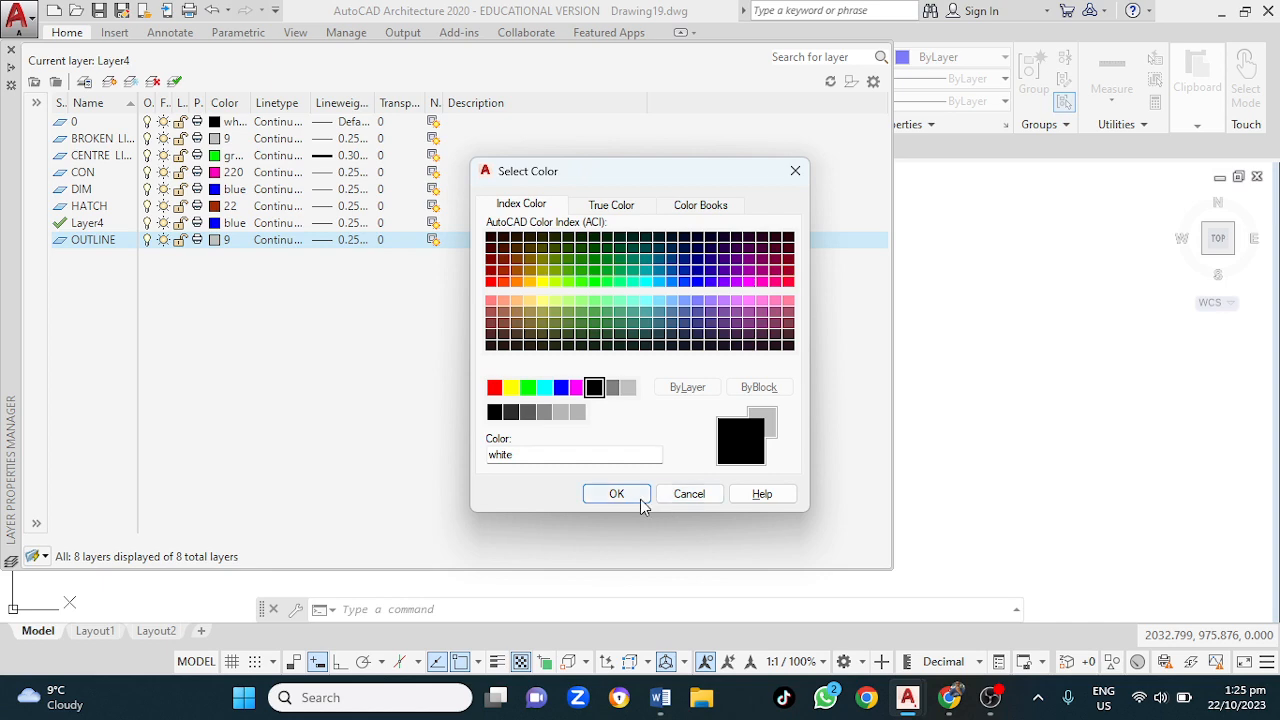
{"action": "left_click", "coordinate": [622, 493]}
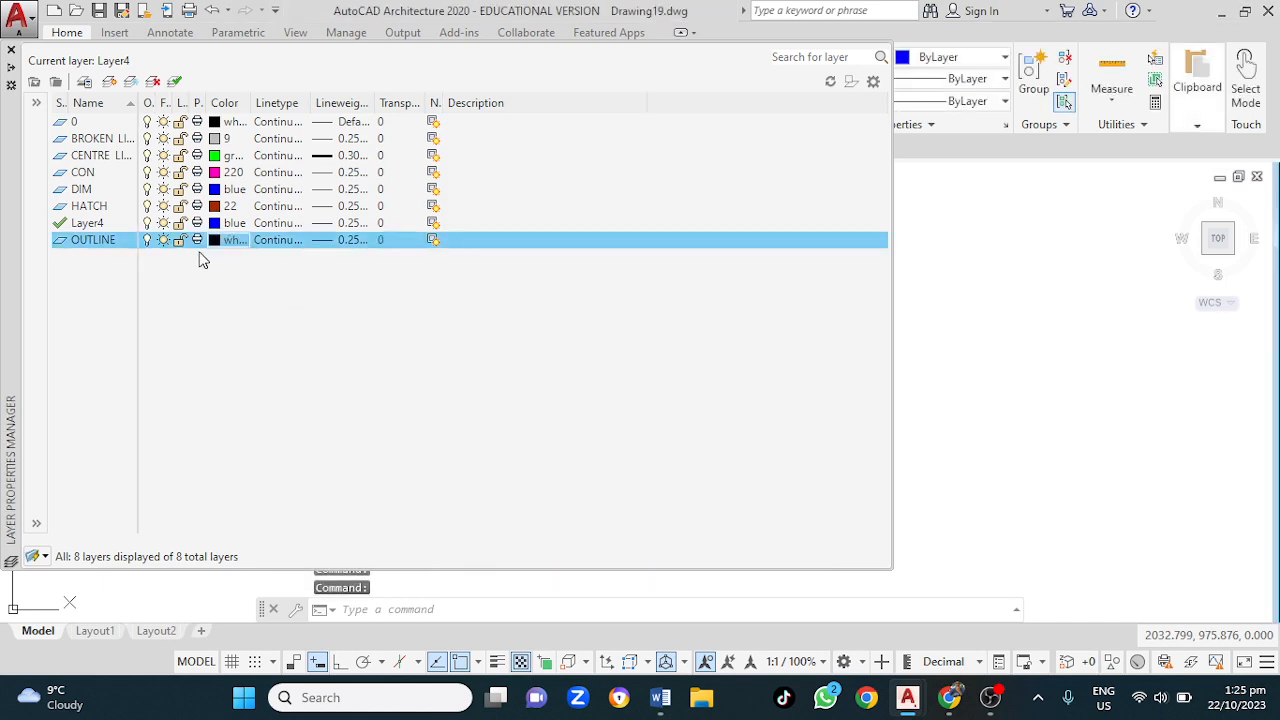
{"action": "left_click", "coordinate": [345, 240]}
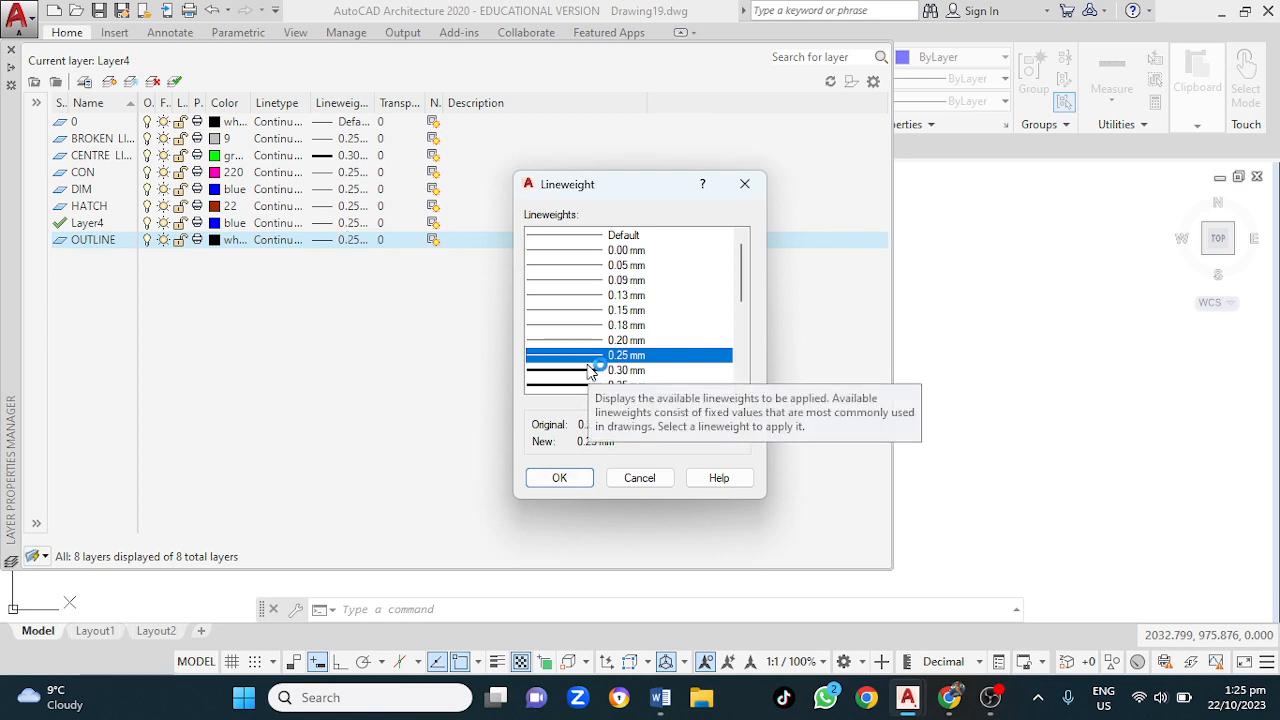
{"action": "left_click", "coordinate": [622, 370]}
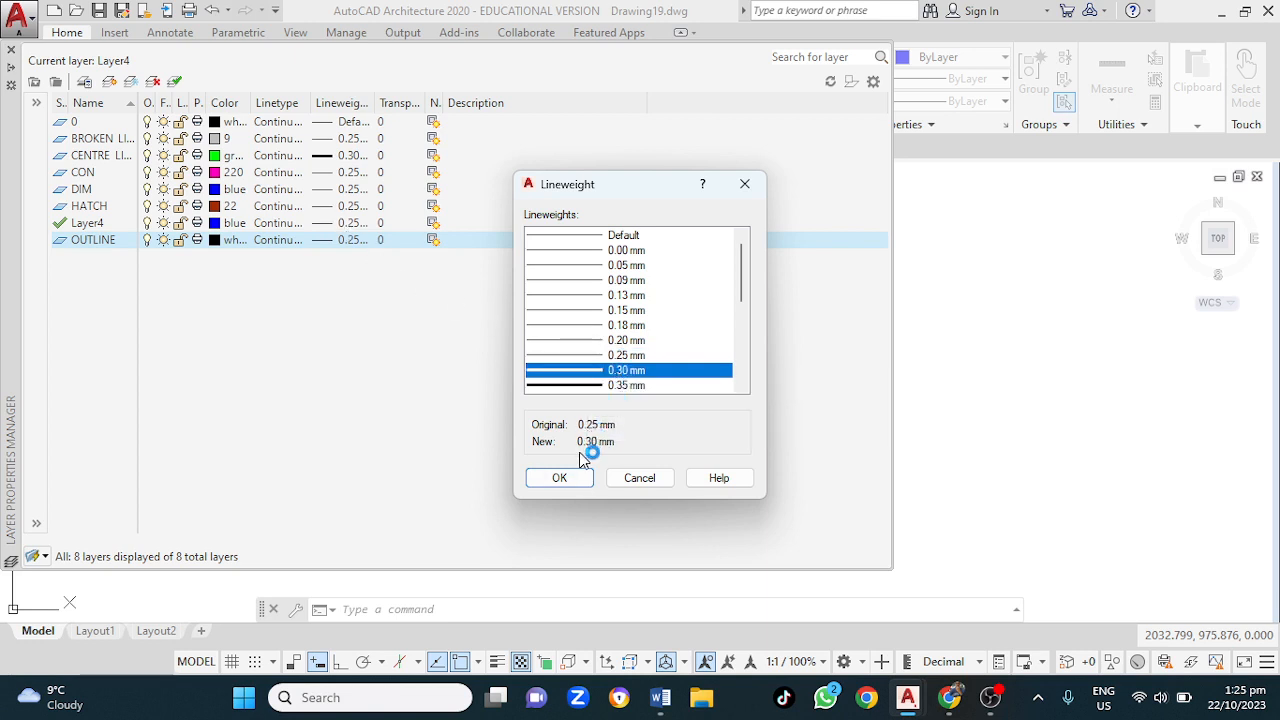
{"action": "left_click", "coordinate": [577, 478]}
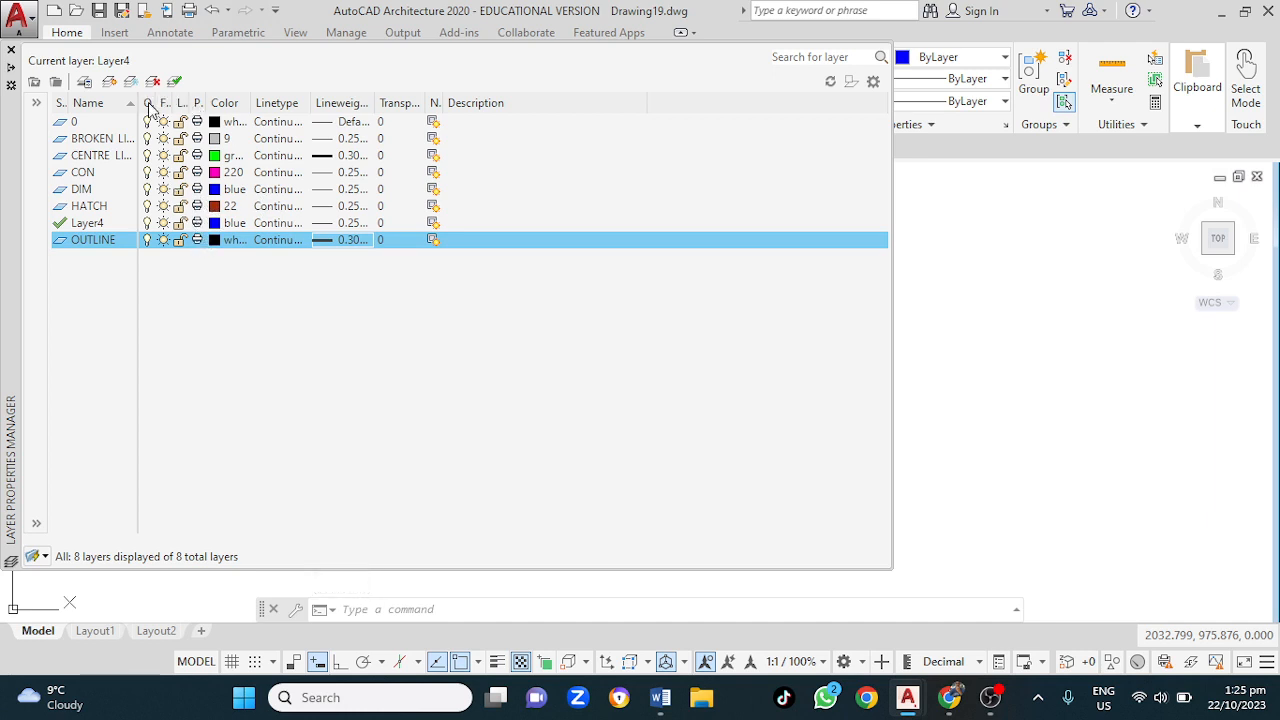
Step: Add a new layer named TEXT below the OUTLINE layer
{"action": "left_click", "coordinate": [110, 81]}
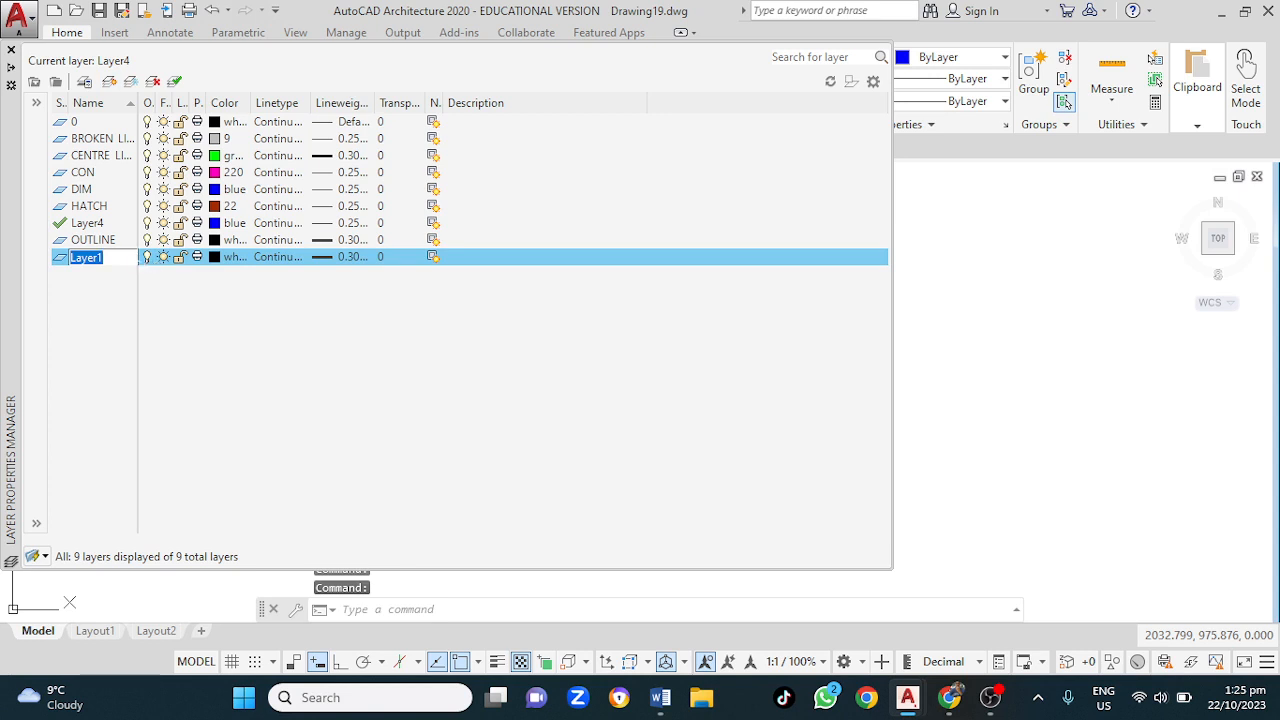
{"action": "key", "text": "BackSpace"}
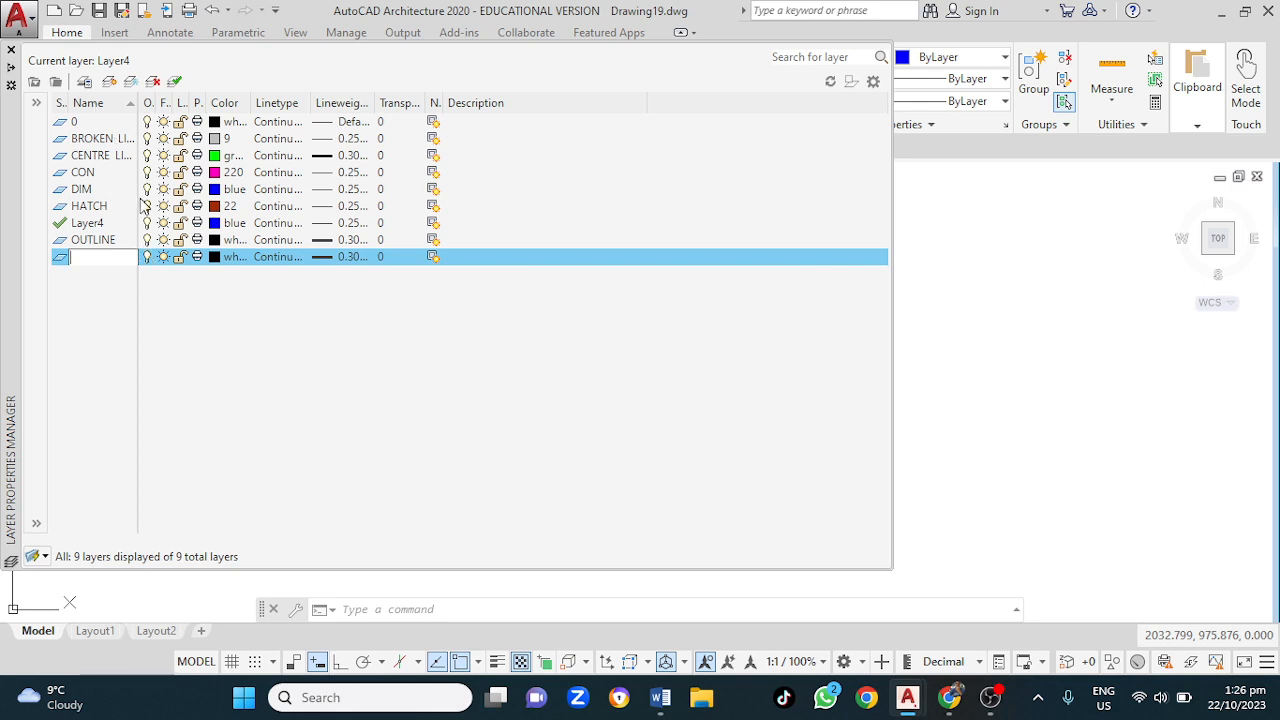
{"action": "type", "text": "TEXT"}
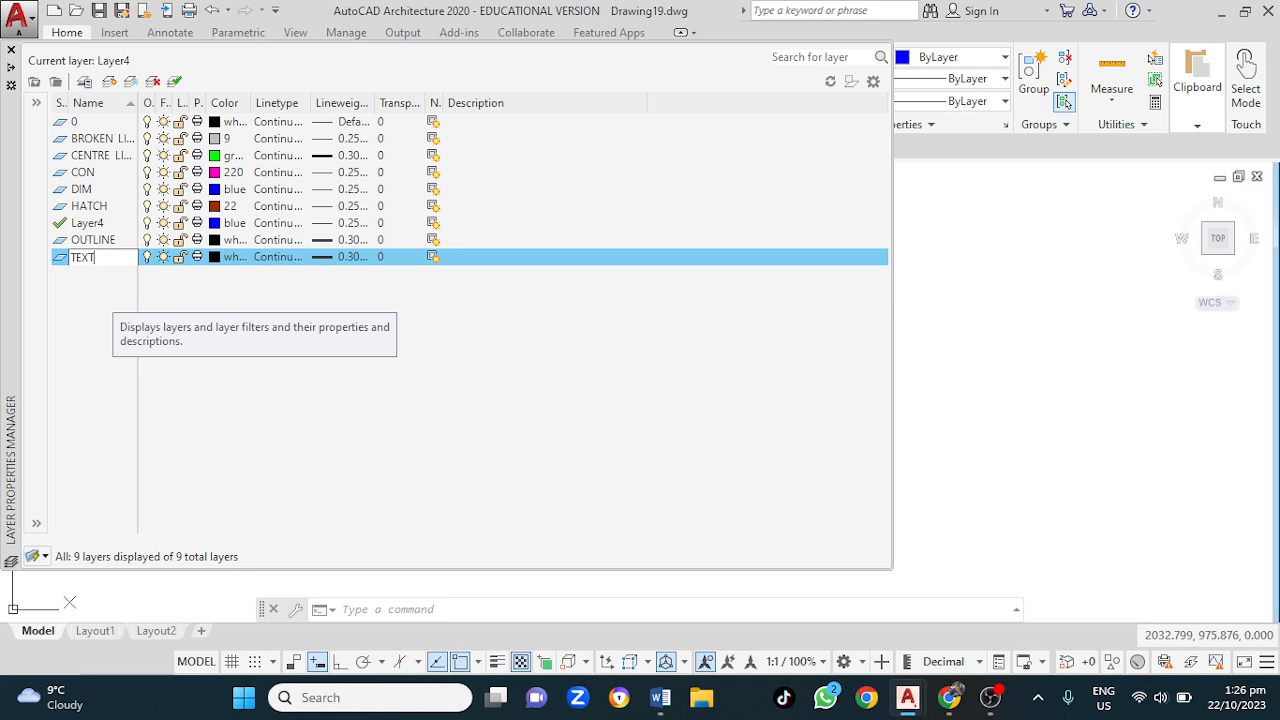
{"action": "left_click", "coordinate": [220, 260]}
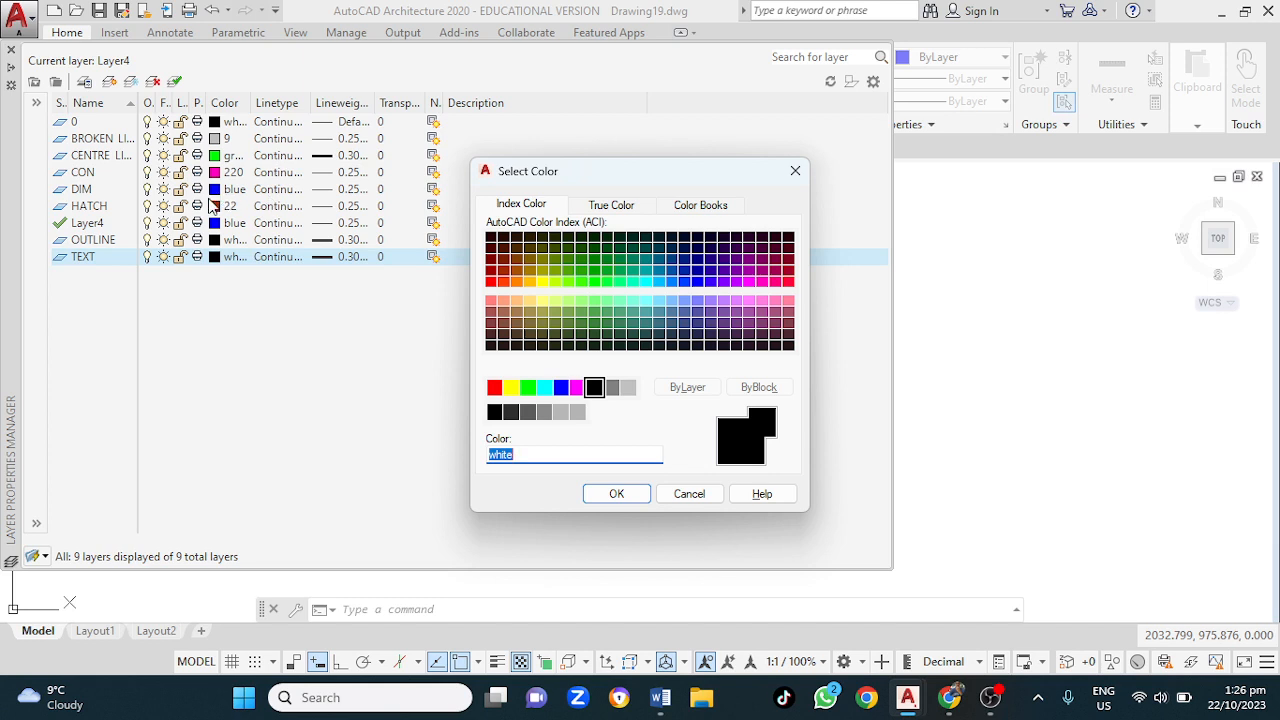
{"action": "left_click", "coordinate": [794, 173]}
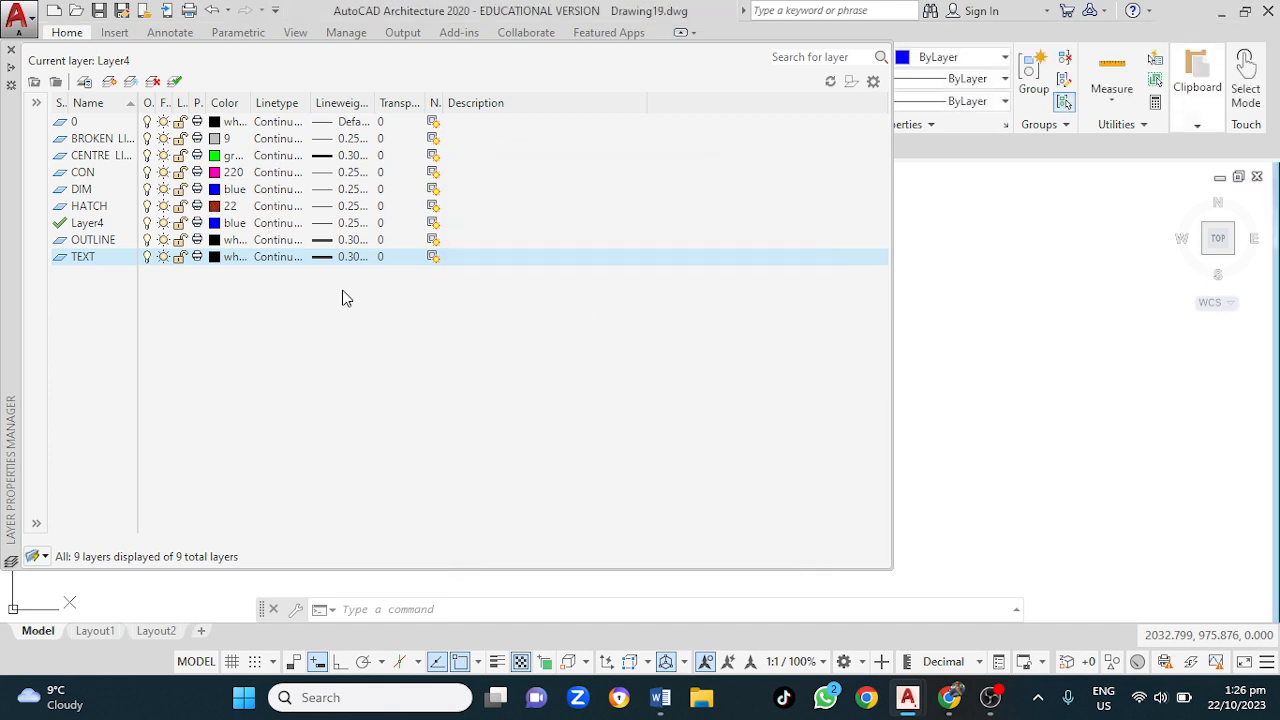
Step: Set the TEXT layer's lineweight to 0.25 mm and close the layer manager
{"action": "left_click", "coordinate": [352, 258]}
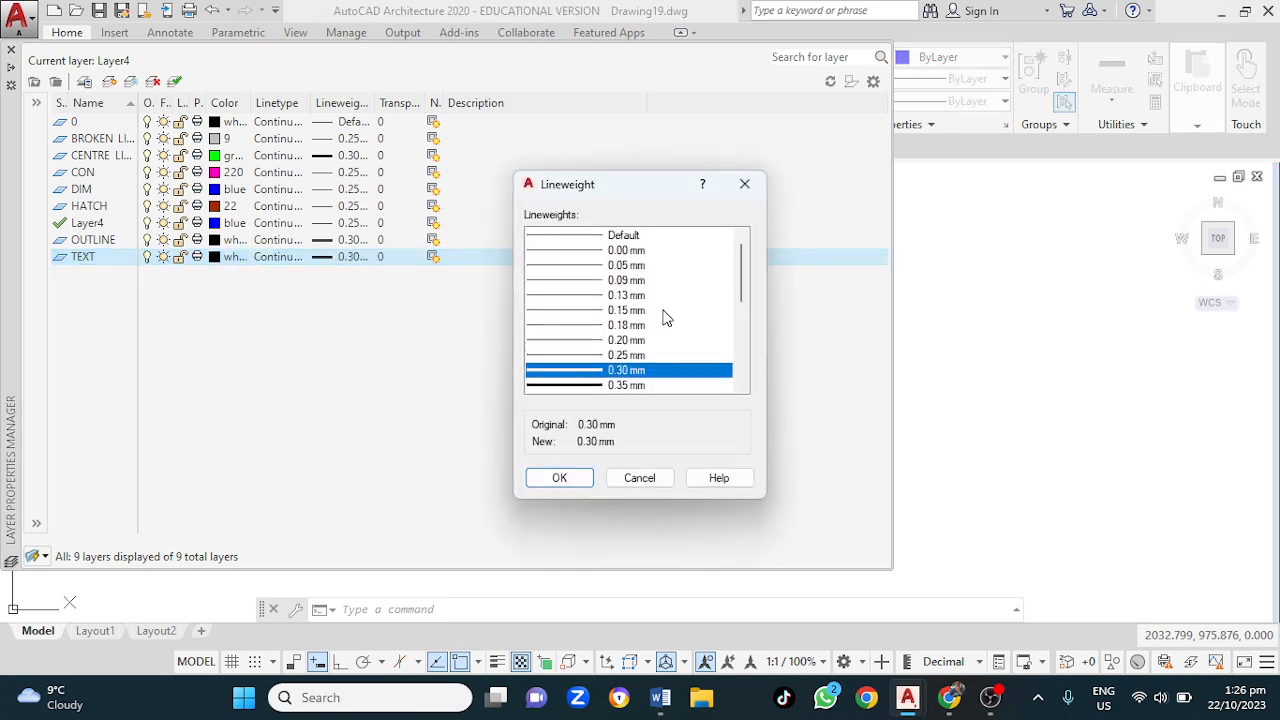
{"action": "left_click", "coordinate": [628, 355]}
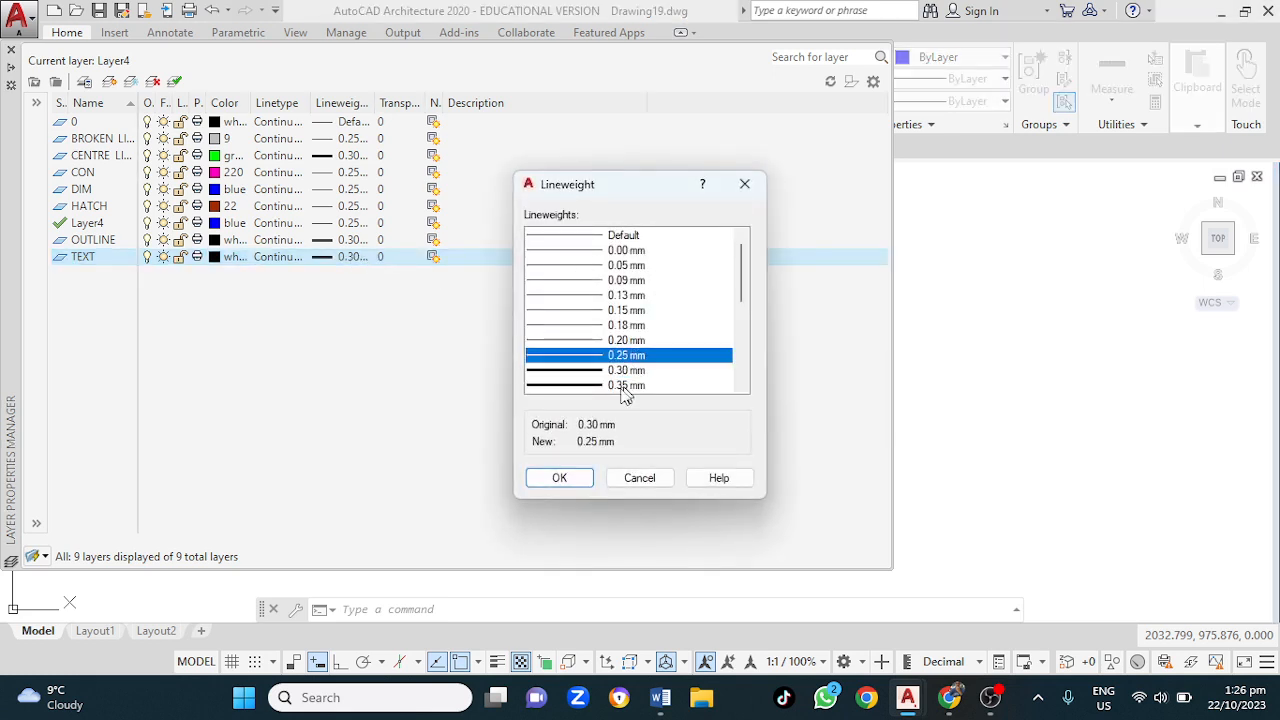
{"action": "left_click", "coordinate": [562, 478]}
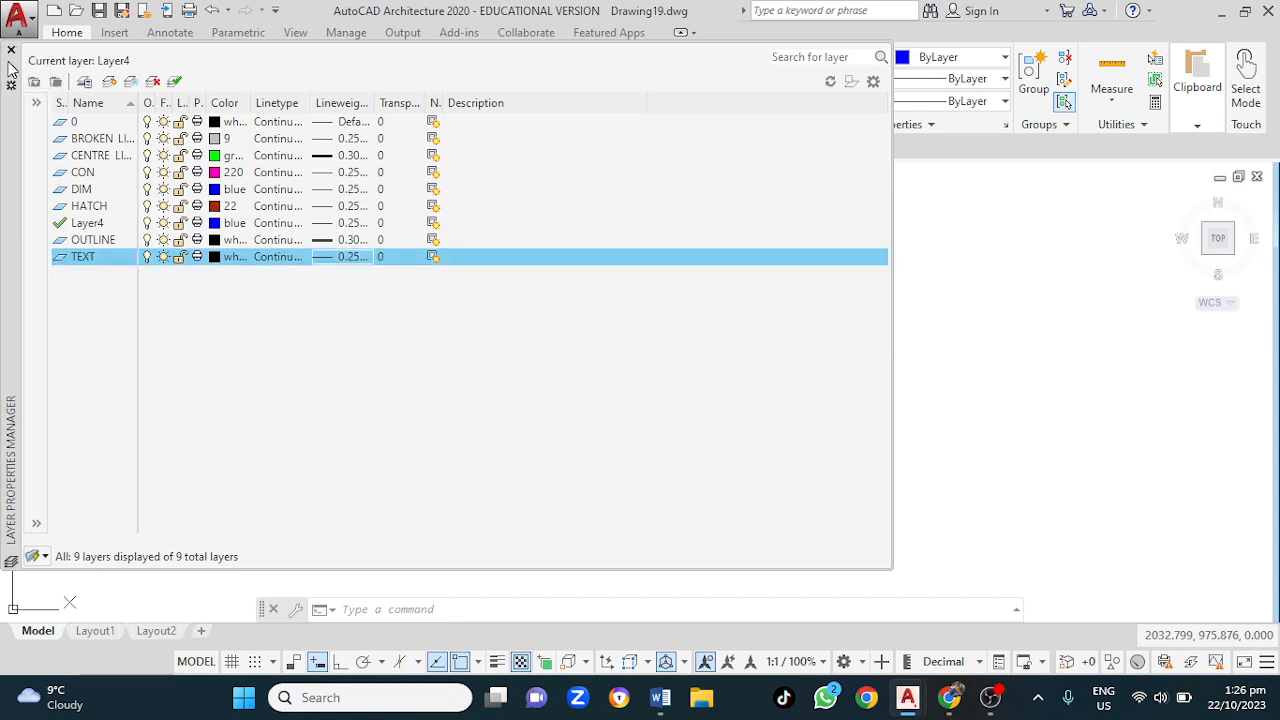
{"action": "left_click", "coordinate": [11, 50]}
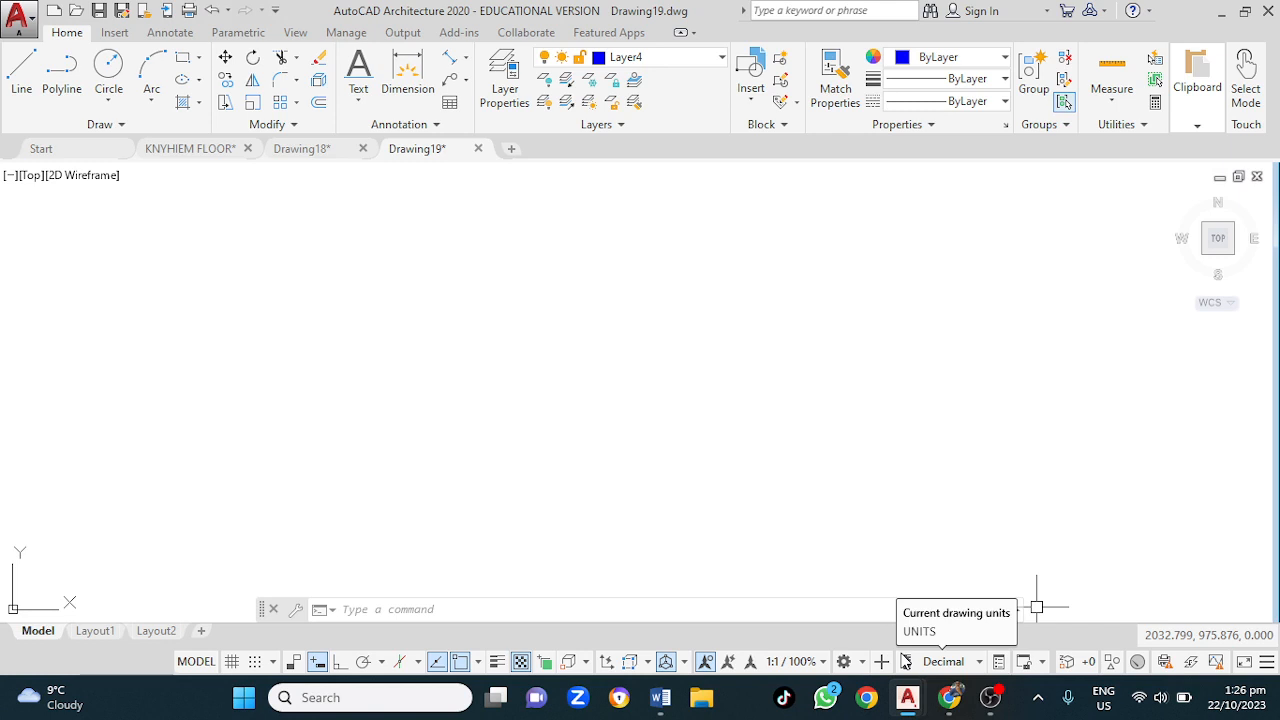
{"action": "left_click", "coordinate": [990, 700]}
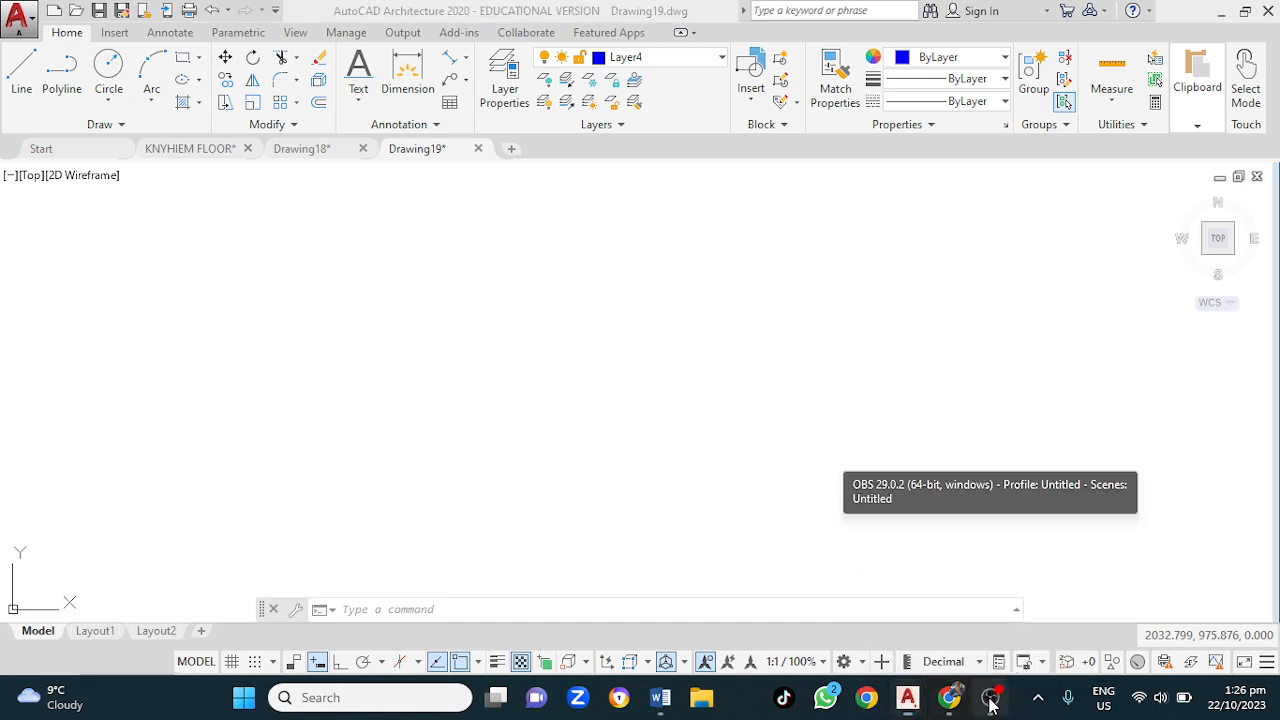